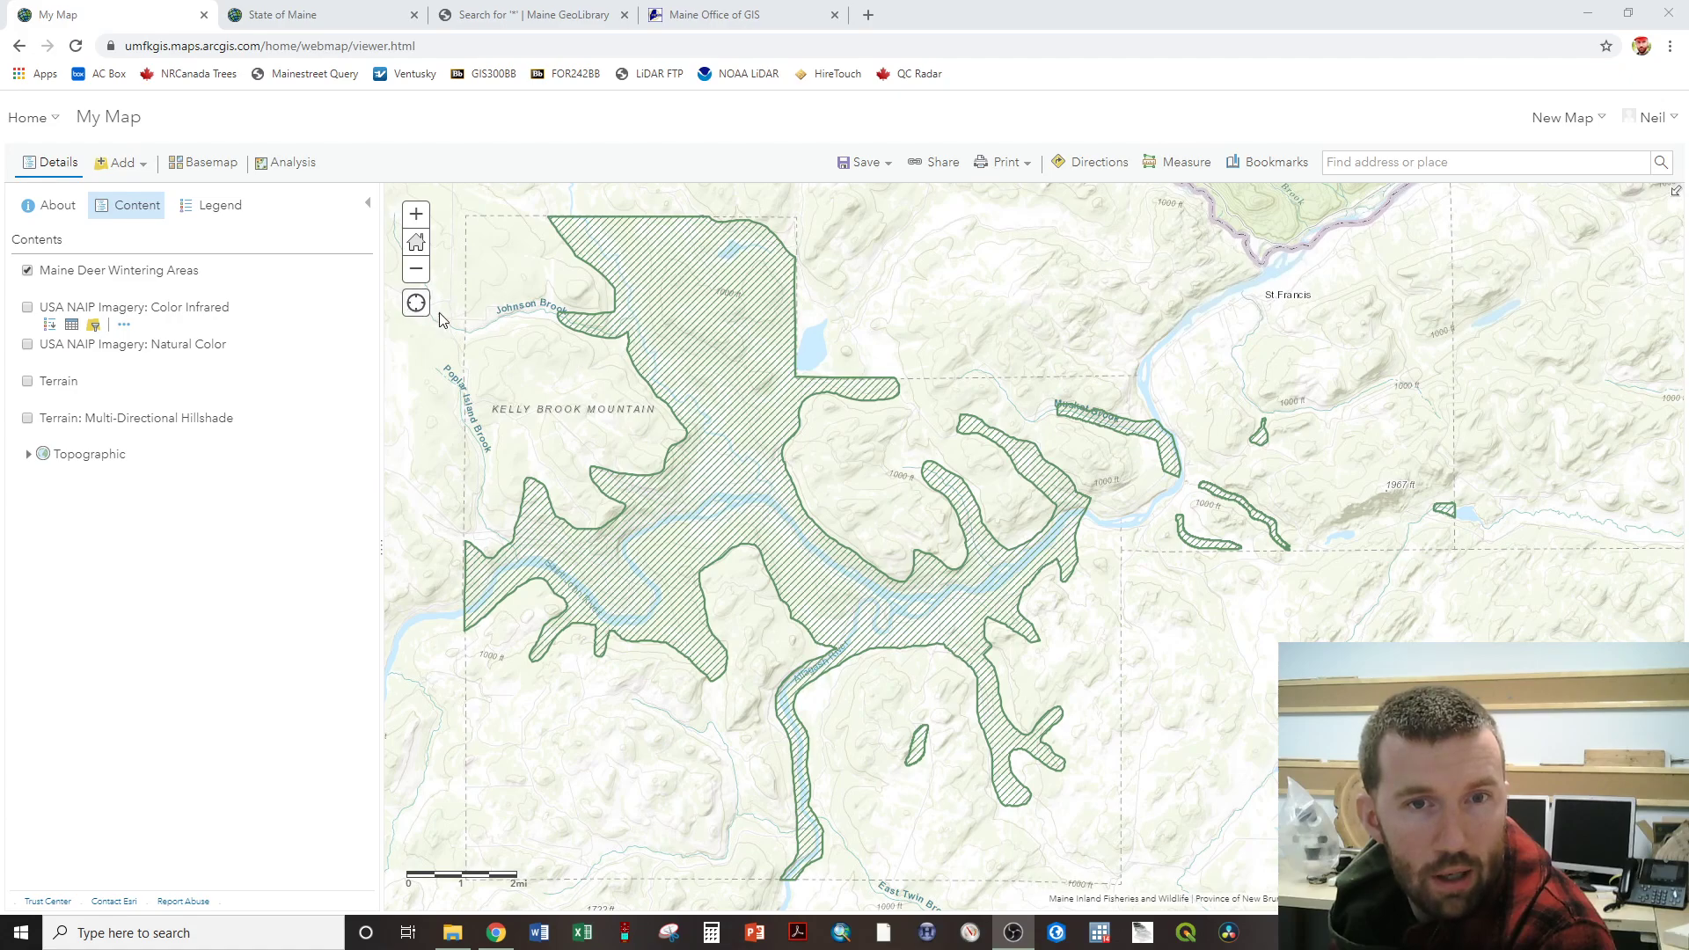
# Search ArcGIS Online for "maine roads" and add the Maine E911 Roads layer to the map.
pyautogui.moveTo(1258, 555); pyautogui.dragTo(1000, 564)
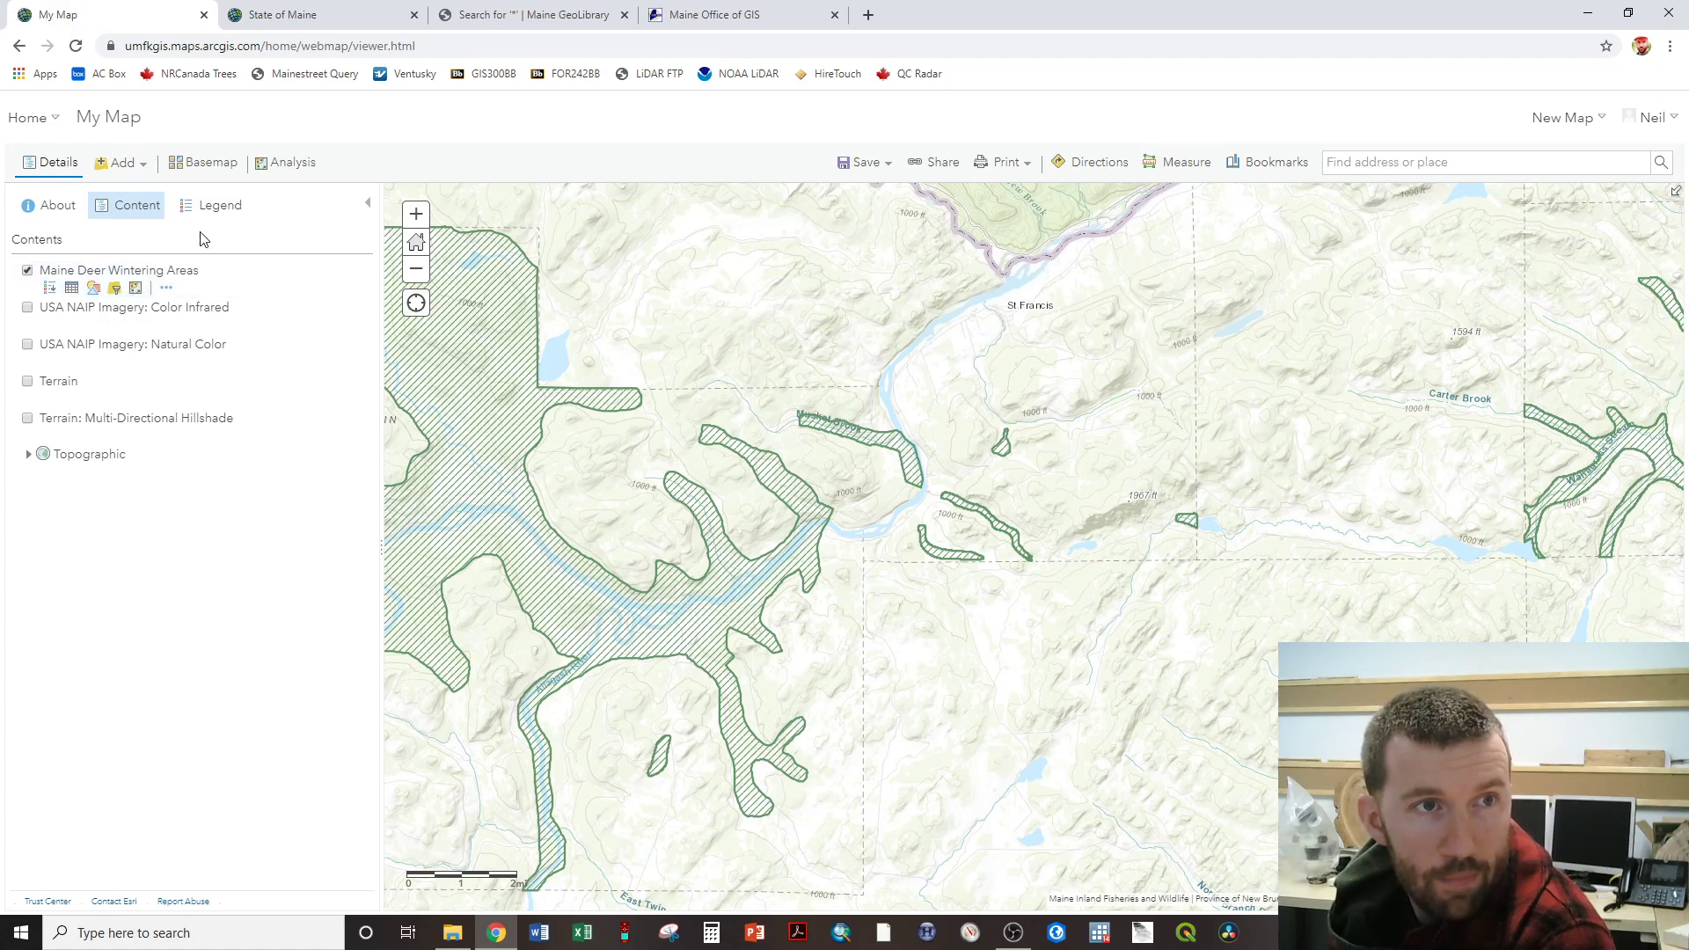
pyautogui.click(111, 167)
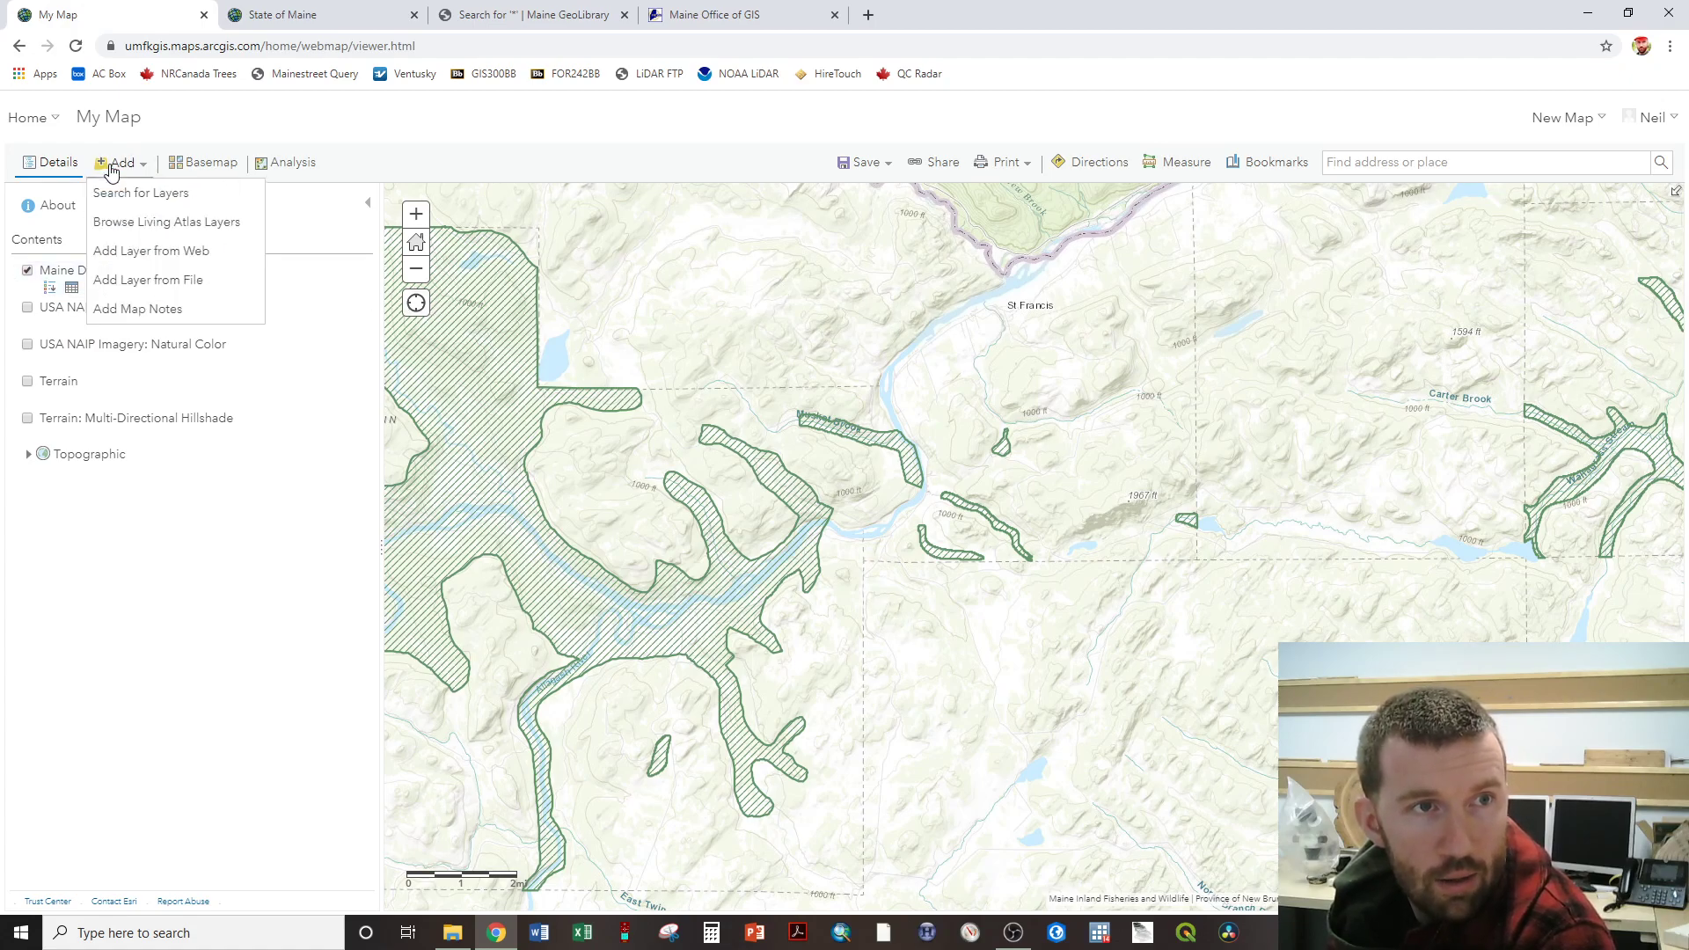
pyautogui.click(134, 192)
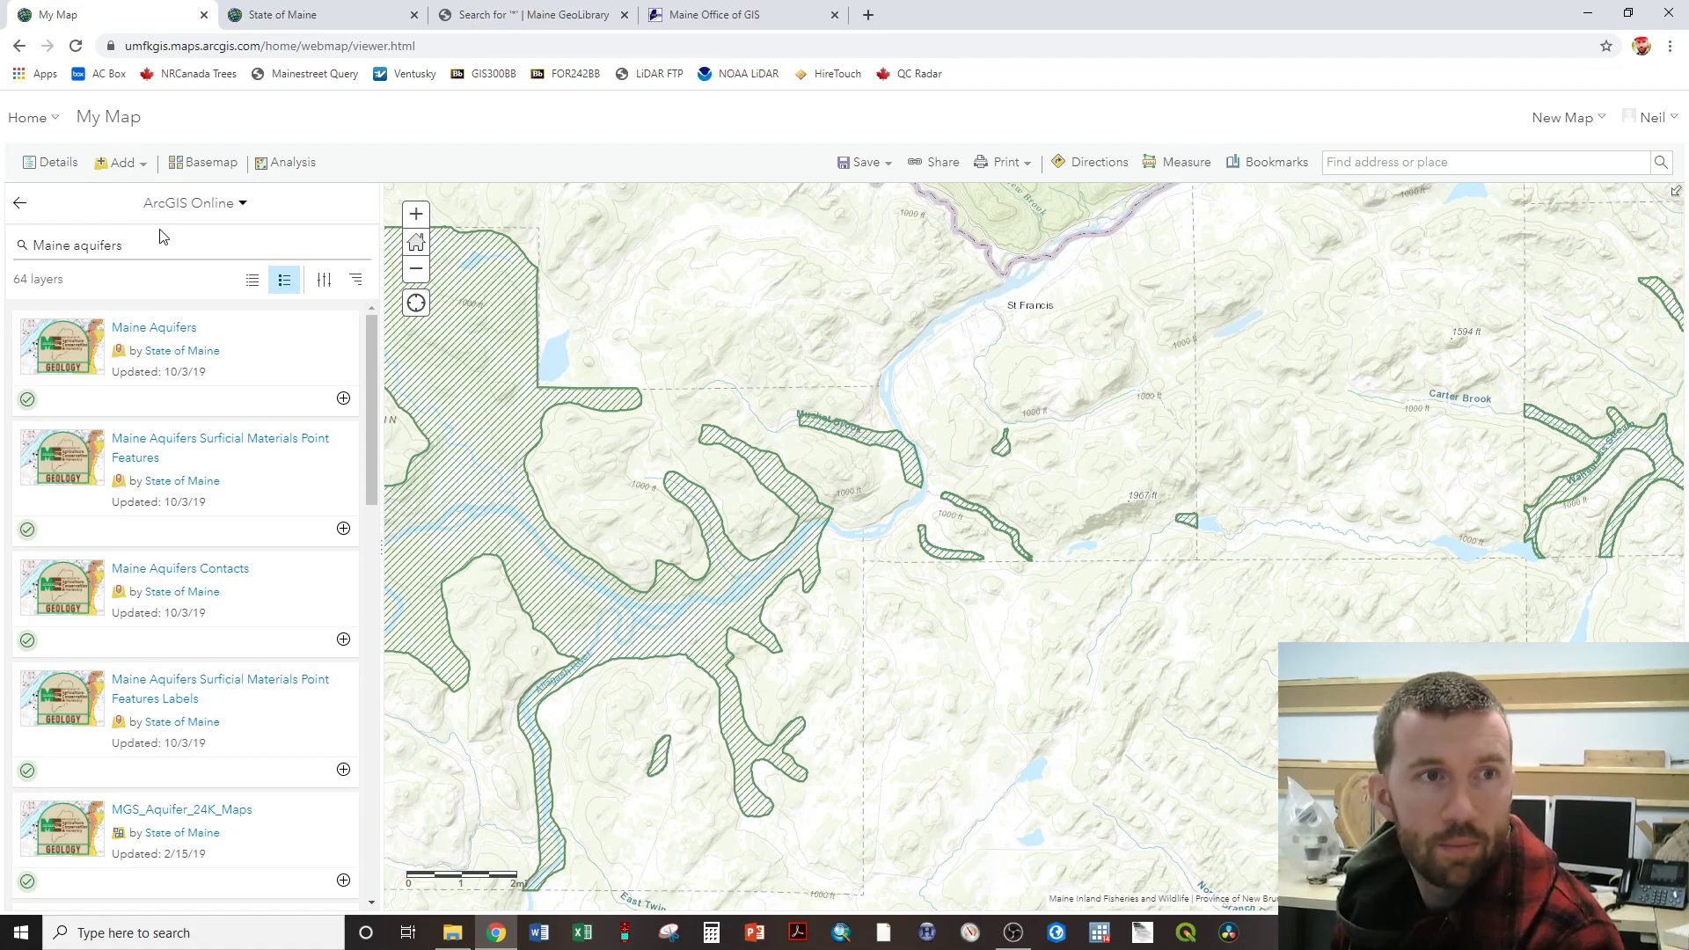
pyautogui.moveTo(173, 242); pyautogui.dragTo(4, 248)
pyautogui.write('maine roads')
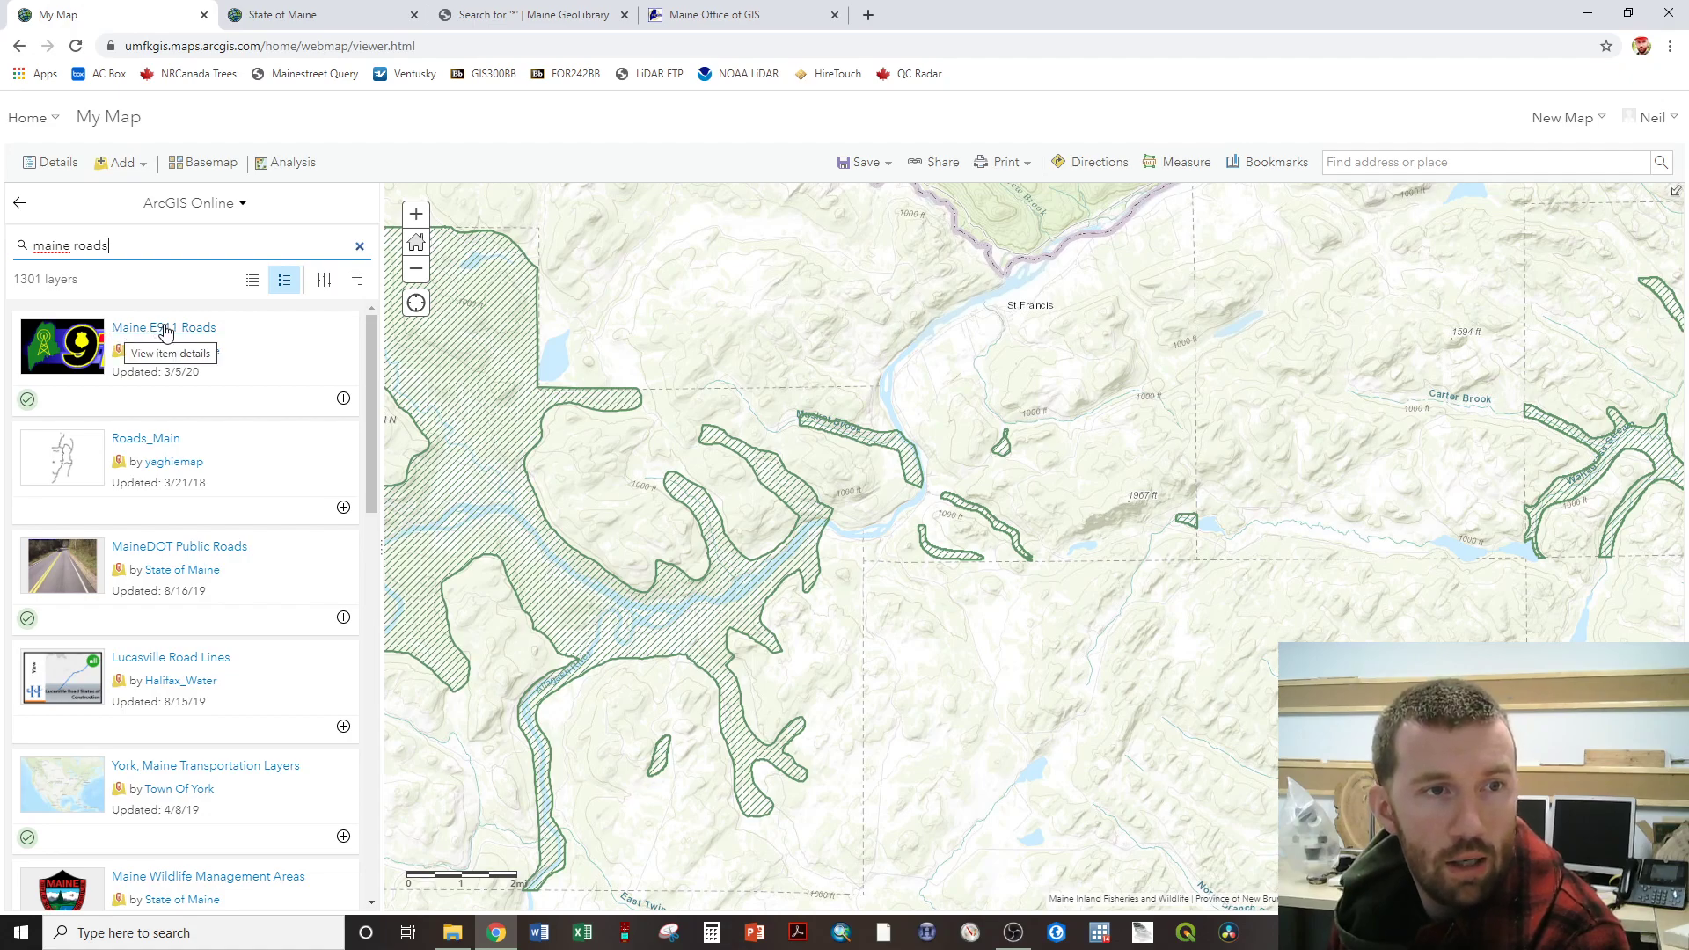
pyautogui.click(343, 399)
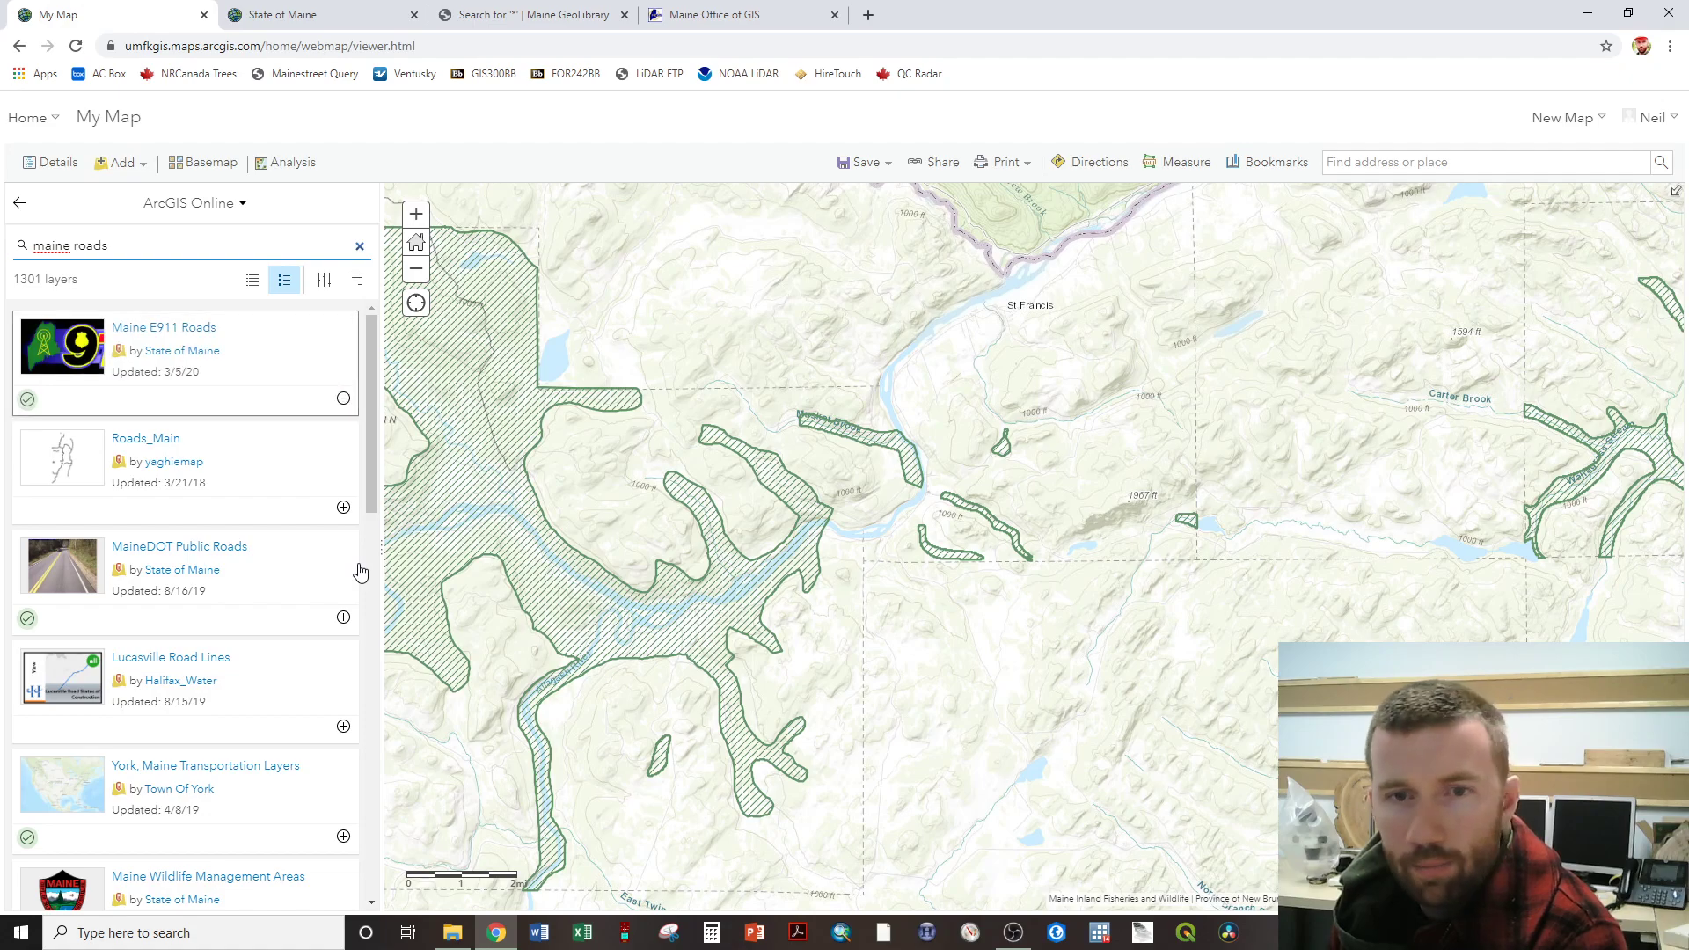
pyautogui.click(18, 208)
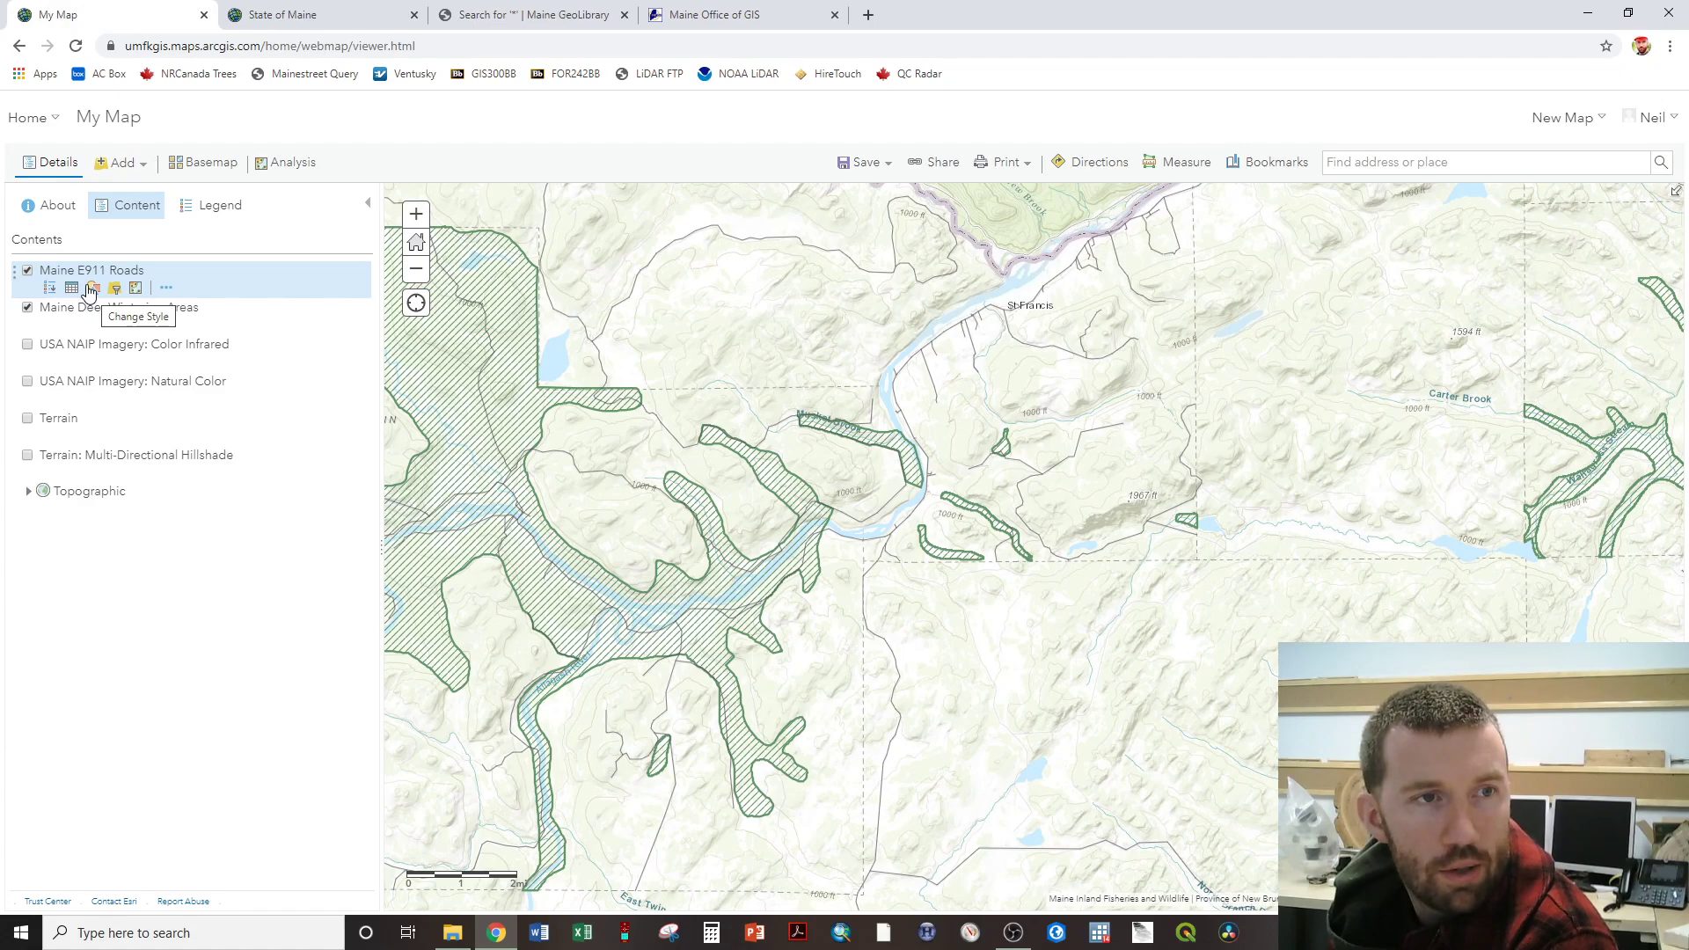
# Style the Maine E911 Roads layer by the RDCLASS attribute using unique symbols for each type.
pyautogui.click(94, 291)
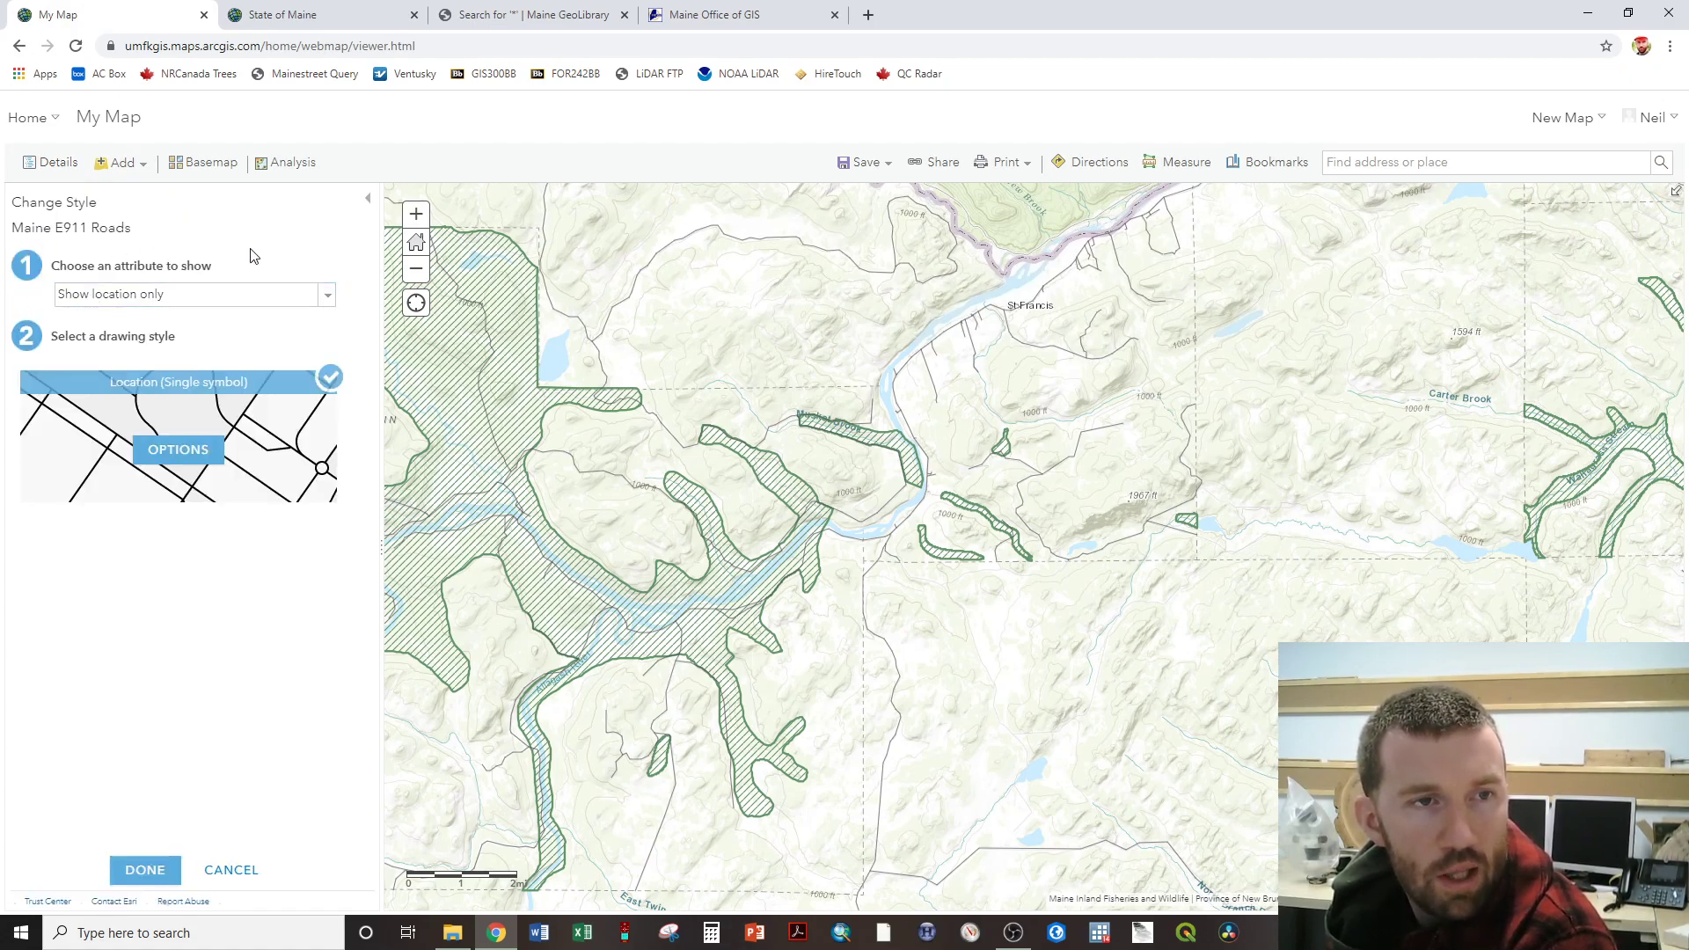
pyautogui.click(327, 293)
pyautogui.scroll(-3, 182, 367)
pyautogui.scroll(-8, 182, 366)
pyautogui.scroll(-2, 182, 367)
pyautogui.click(182, 360)
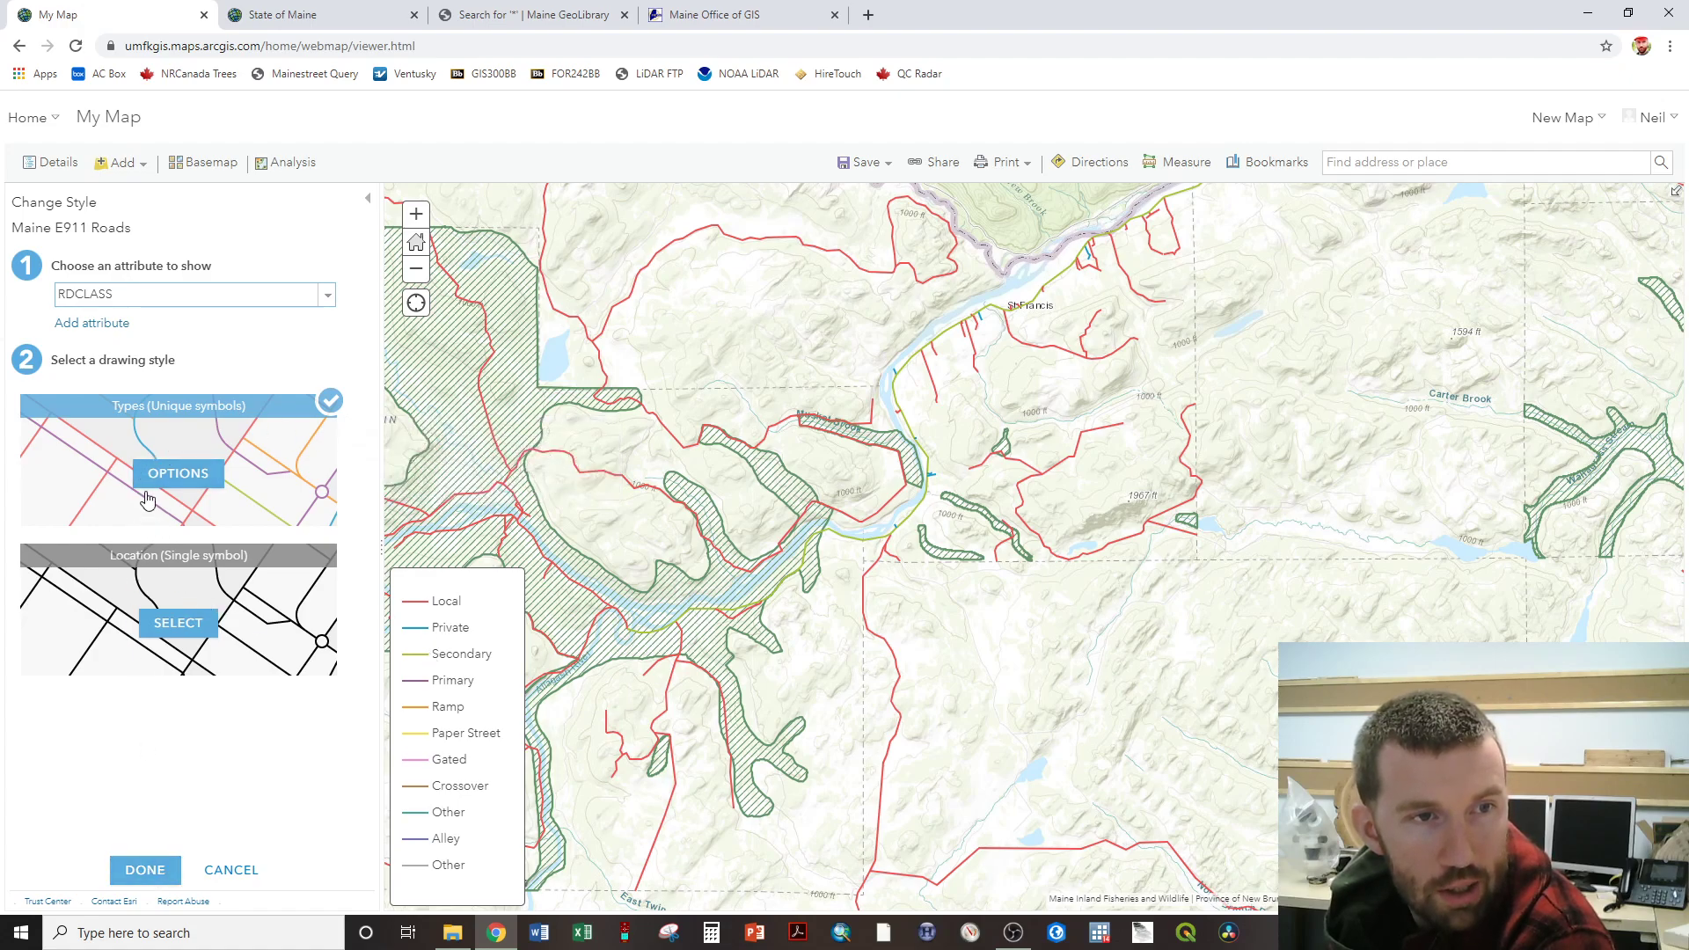
# Change the line colour of the Local road class to near-black #1A1A1A.
pyautogui.click(177, 475)
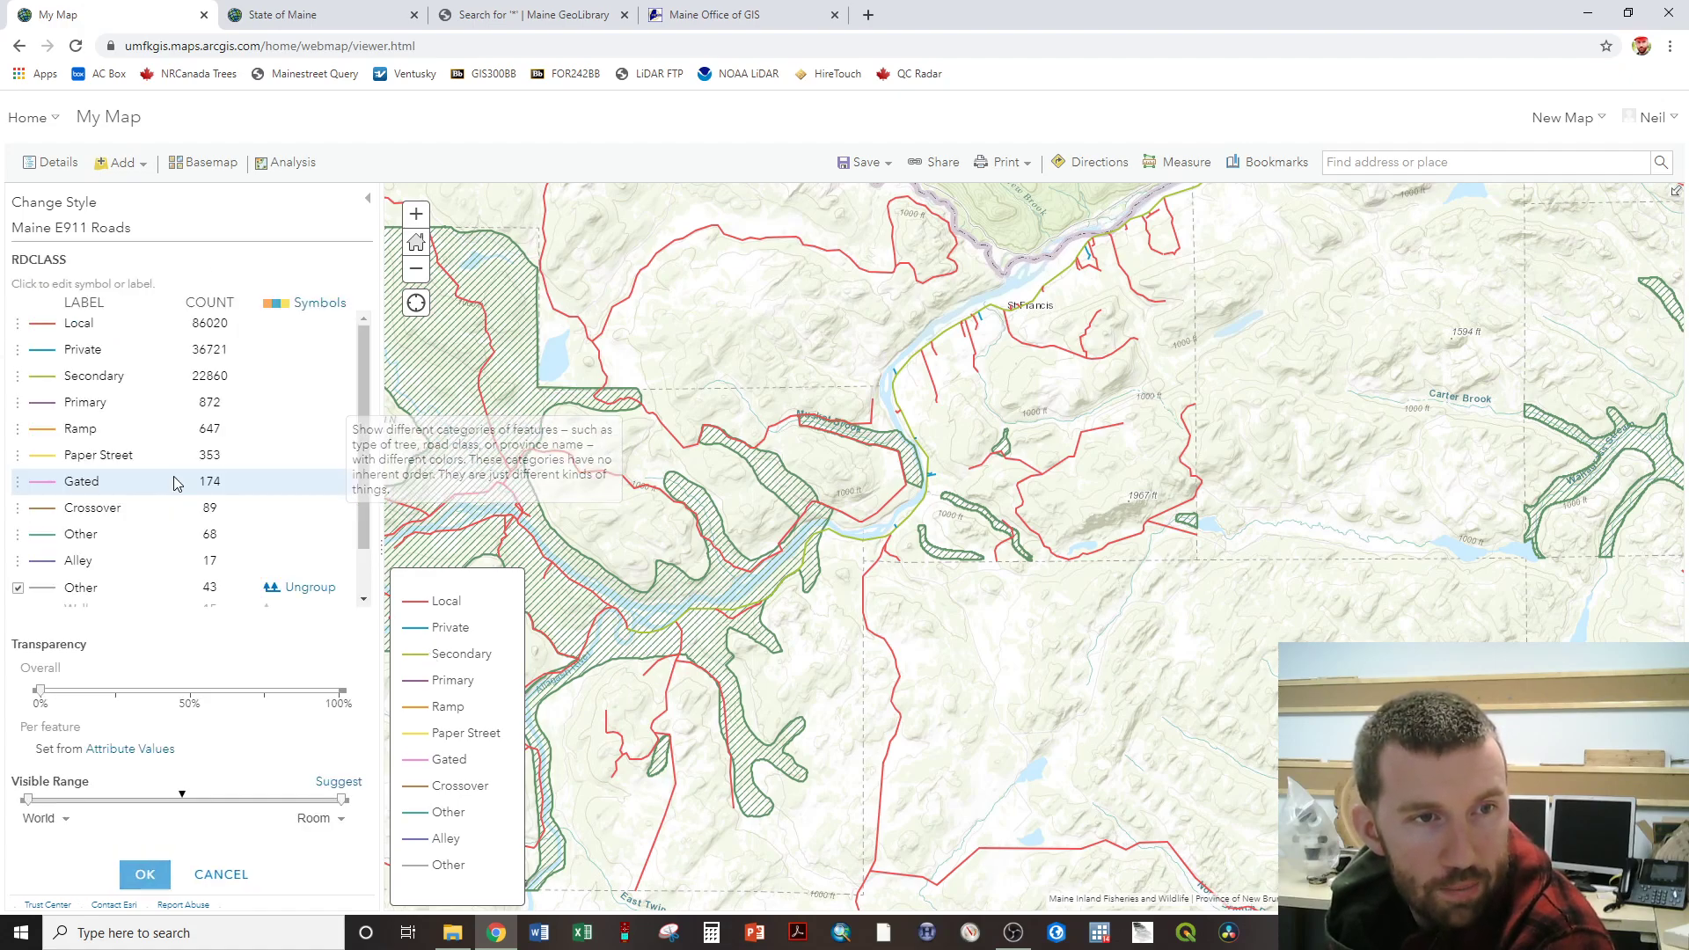
pyautogui.click(18, 356)
pyautogui.moveTo(18, 357)
pyautogui.mouseDown()
pyautogui.moveTo(18, 400)
pyautogui.moveTo(25, 356)
pyautogui.mouseUp()
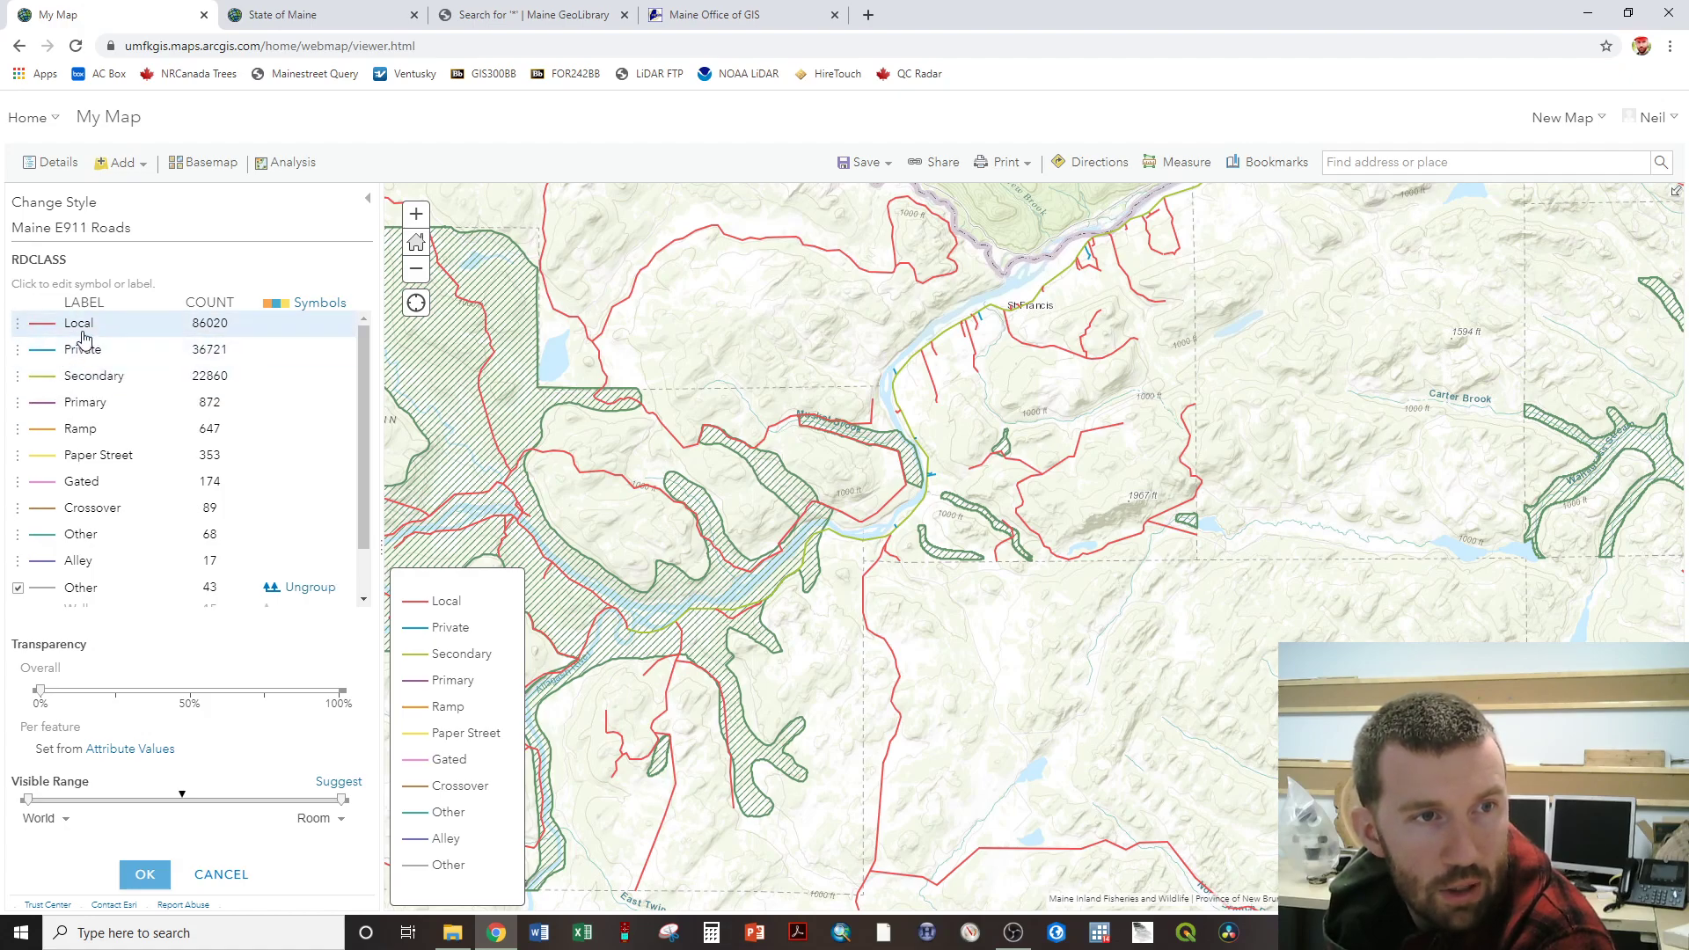
pyautogui.click(41, 331)
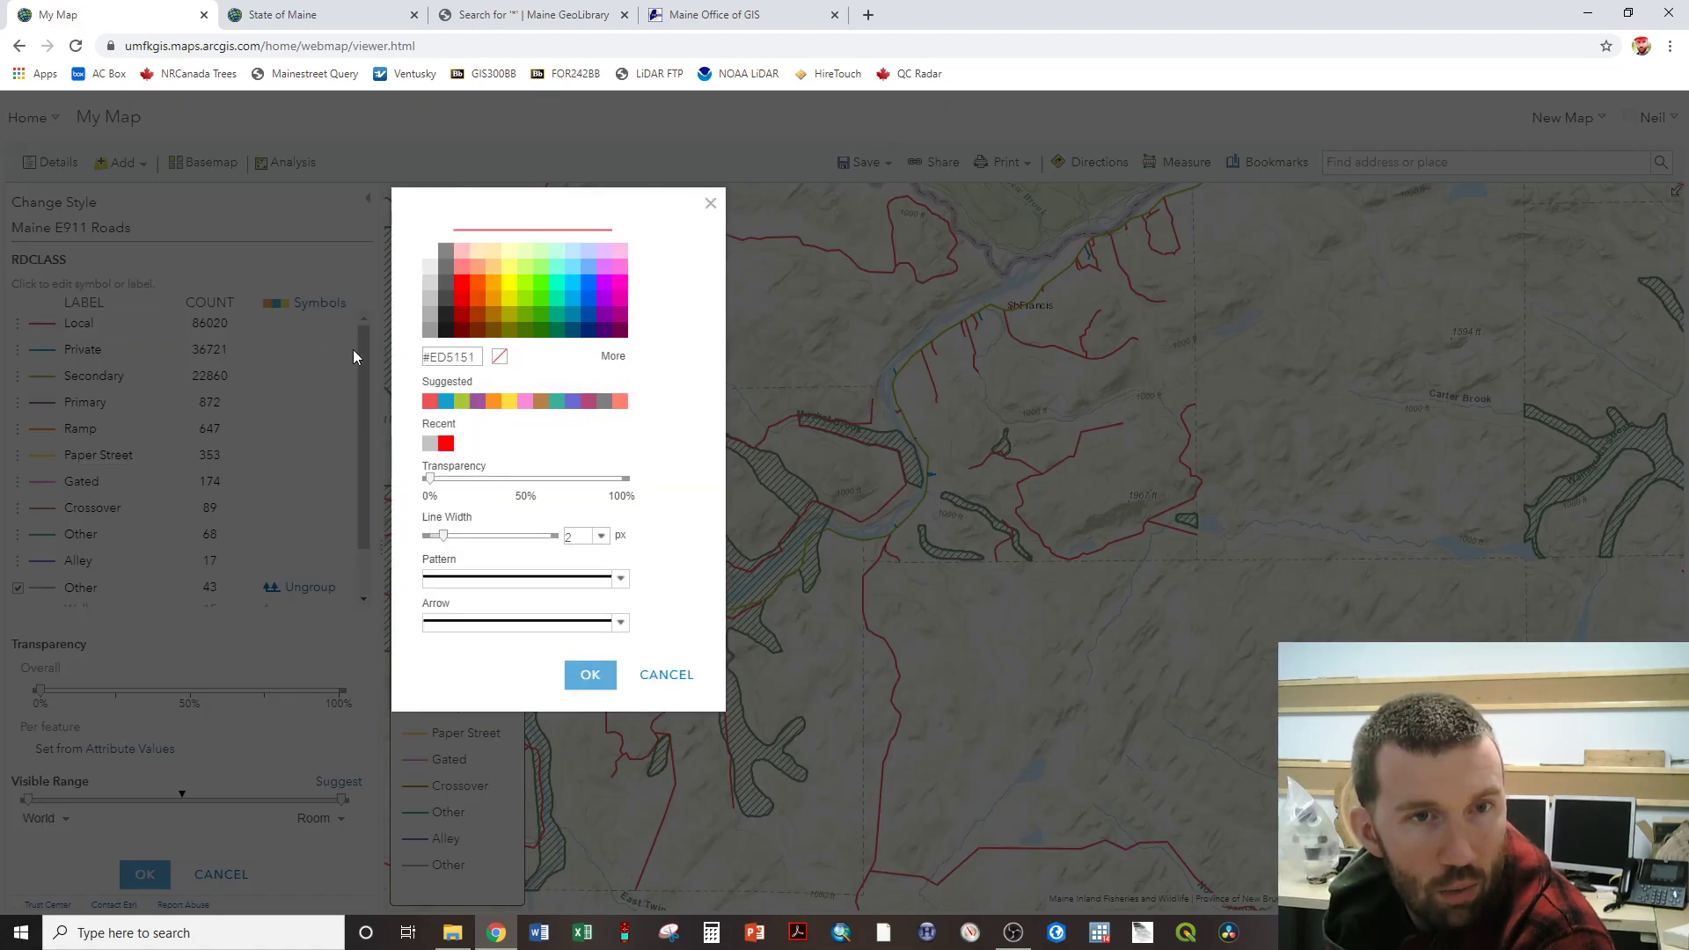
pyautogui.click(445, 333)
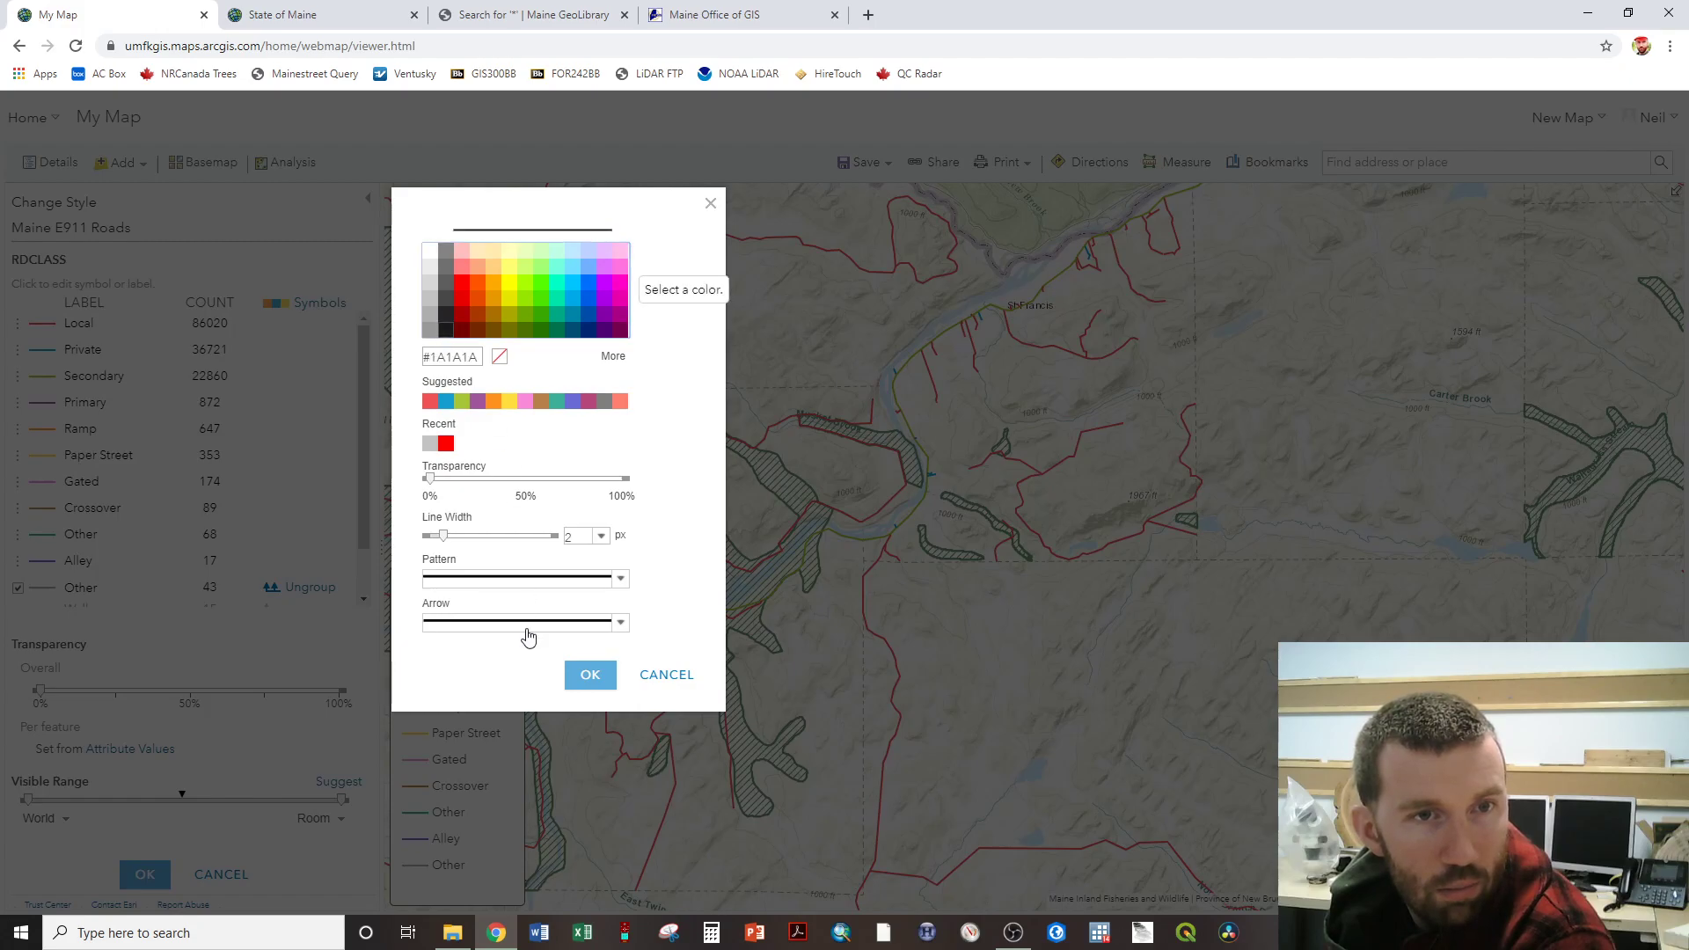
pyautogui.click(584, 677)
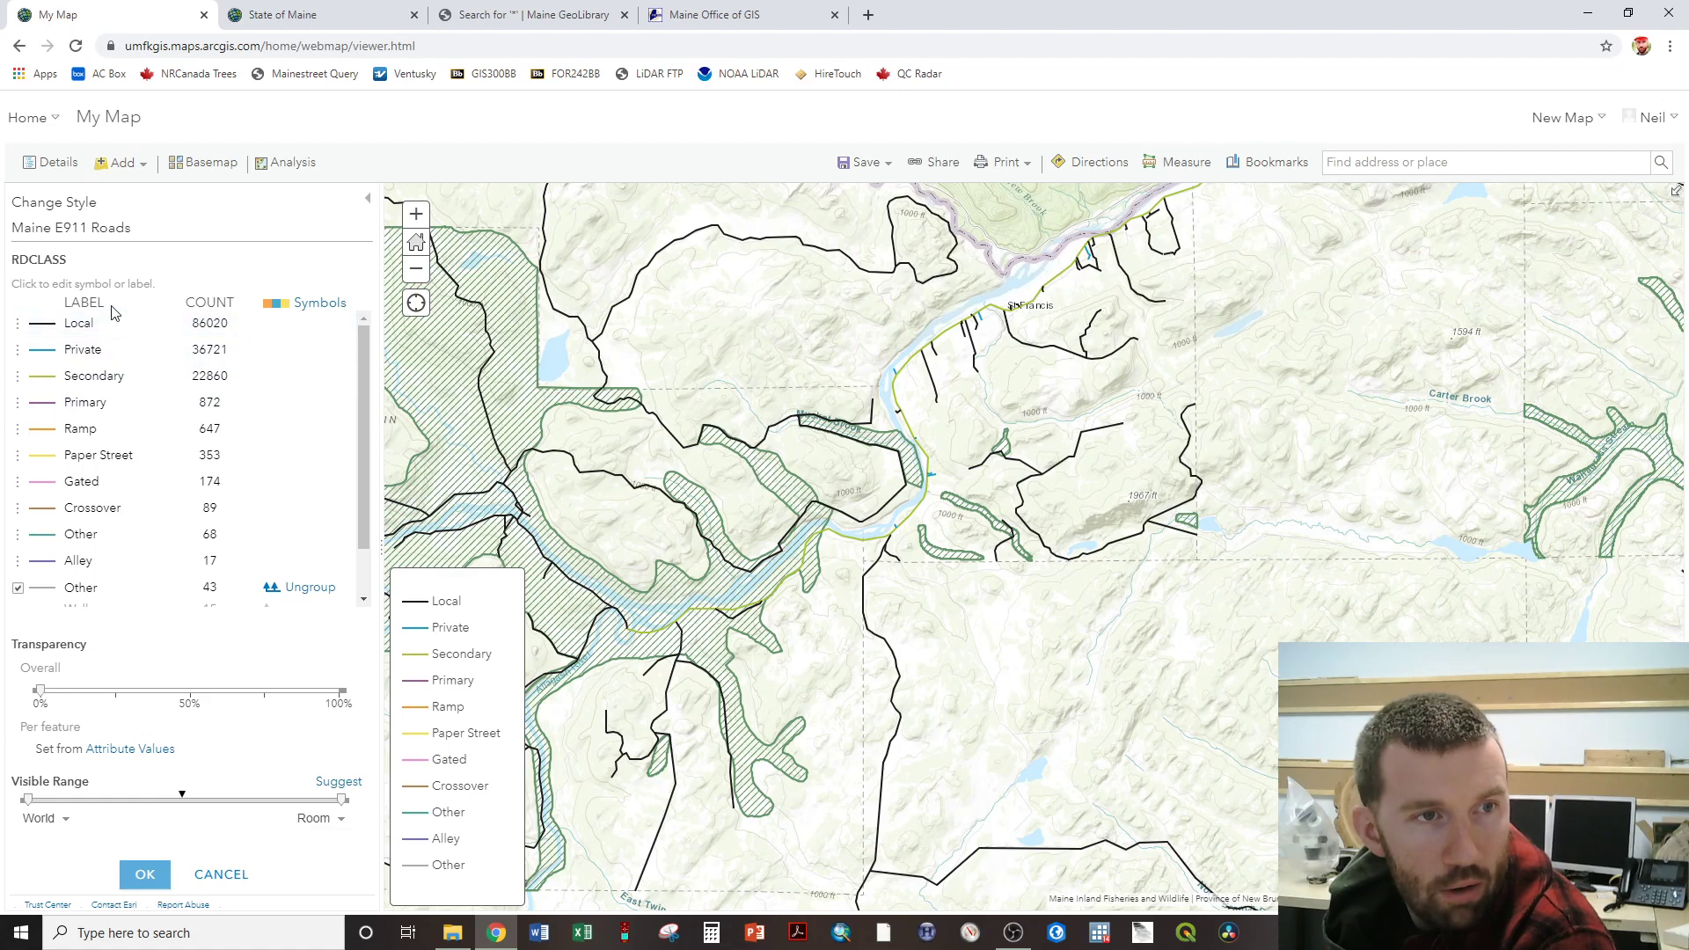
# Move the Primary road class to the head of the list and give it a red #FF0000 line 3 px wide.
pyautogui.click(83, 402)
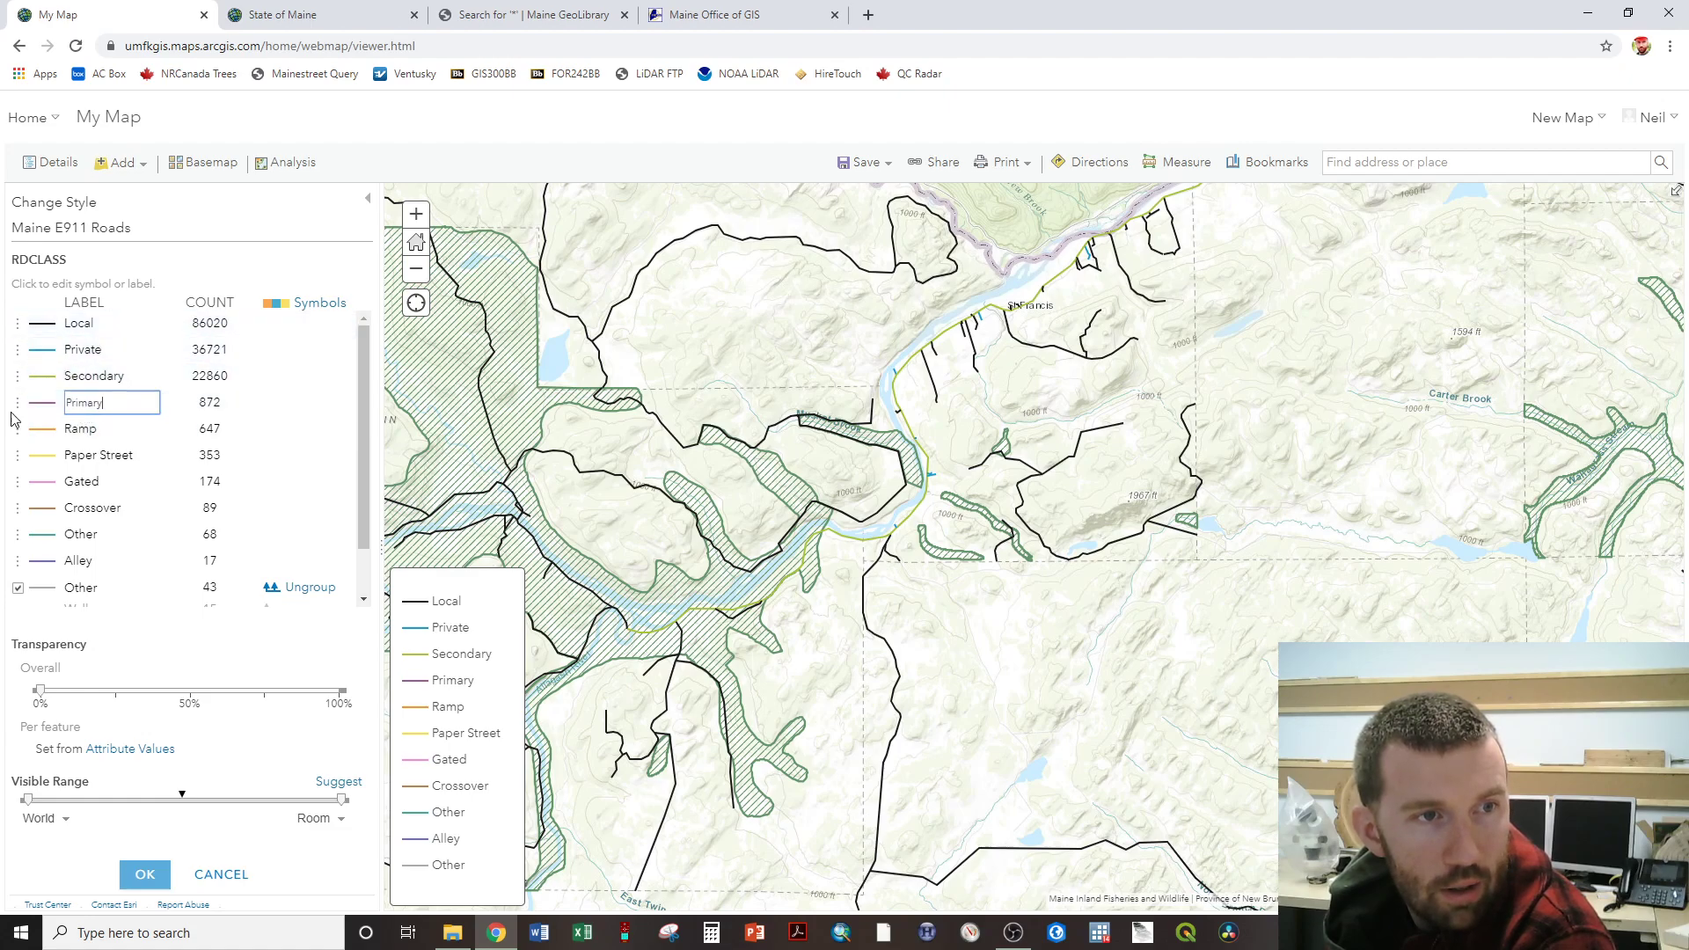
pyautogui.moveTo(17, 401); pyautogui.dragTo(35, 326)
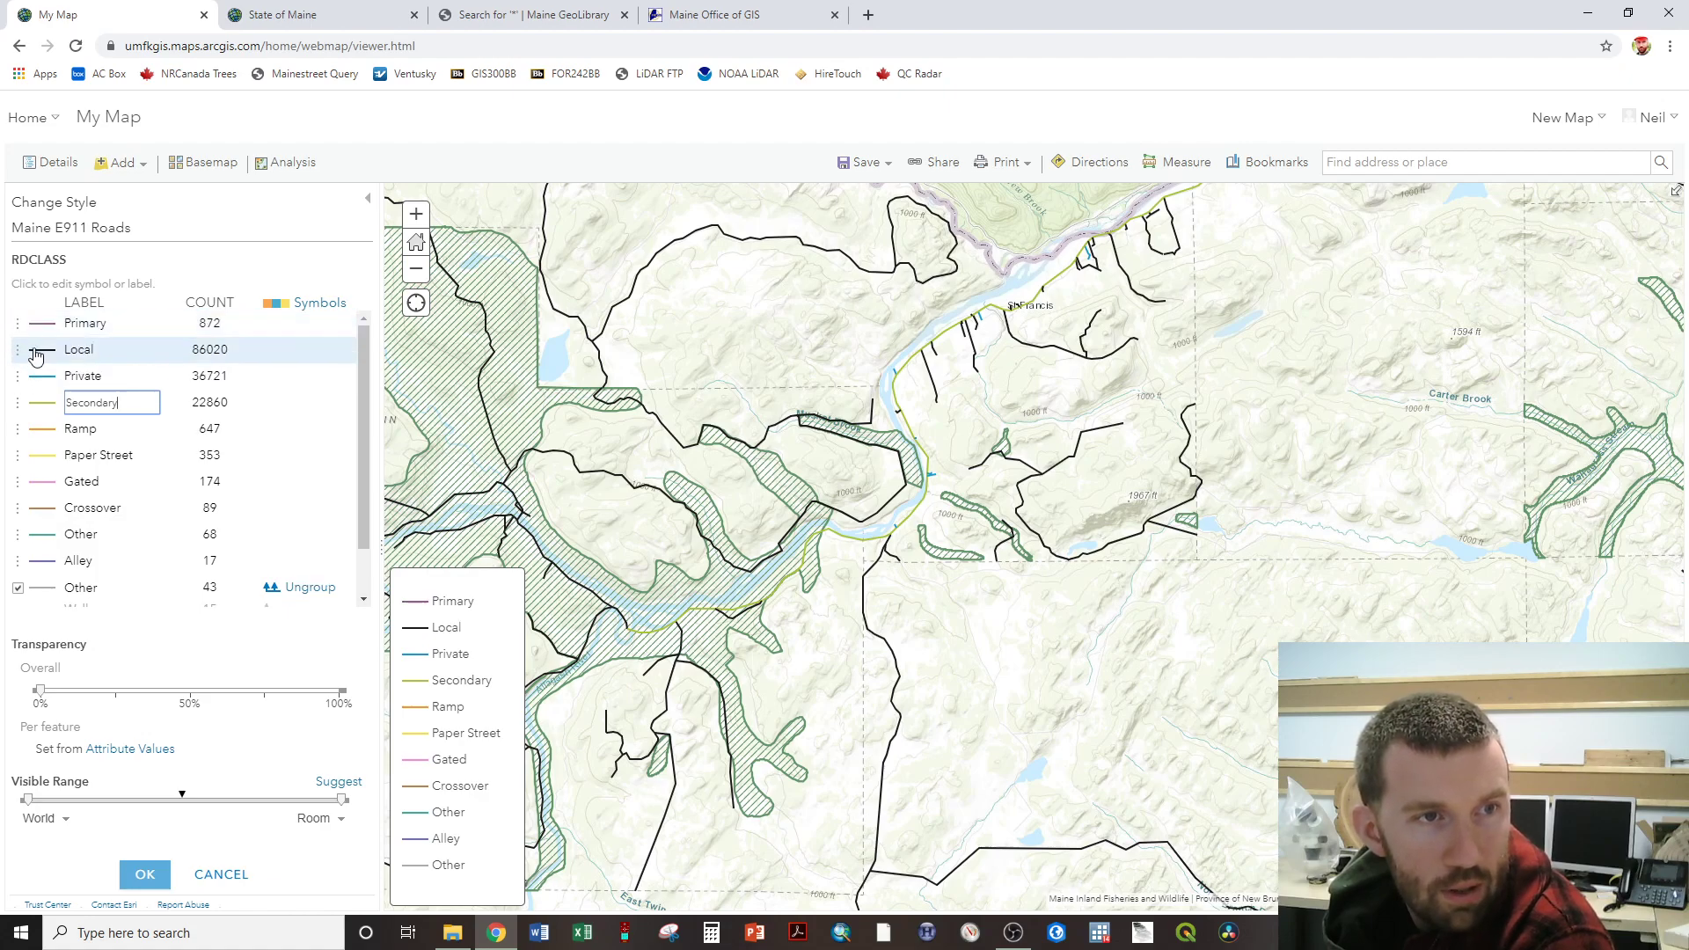
pyautogui.click(39, 325)
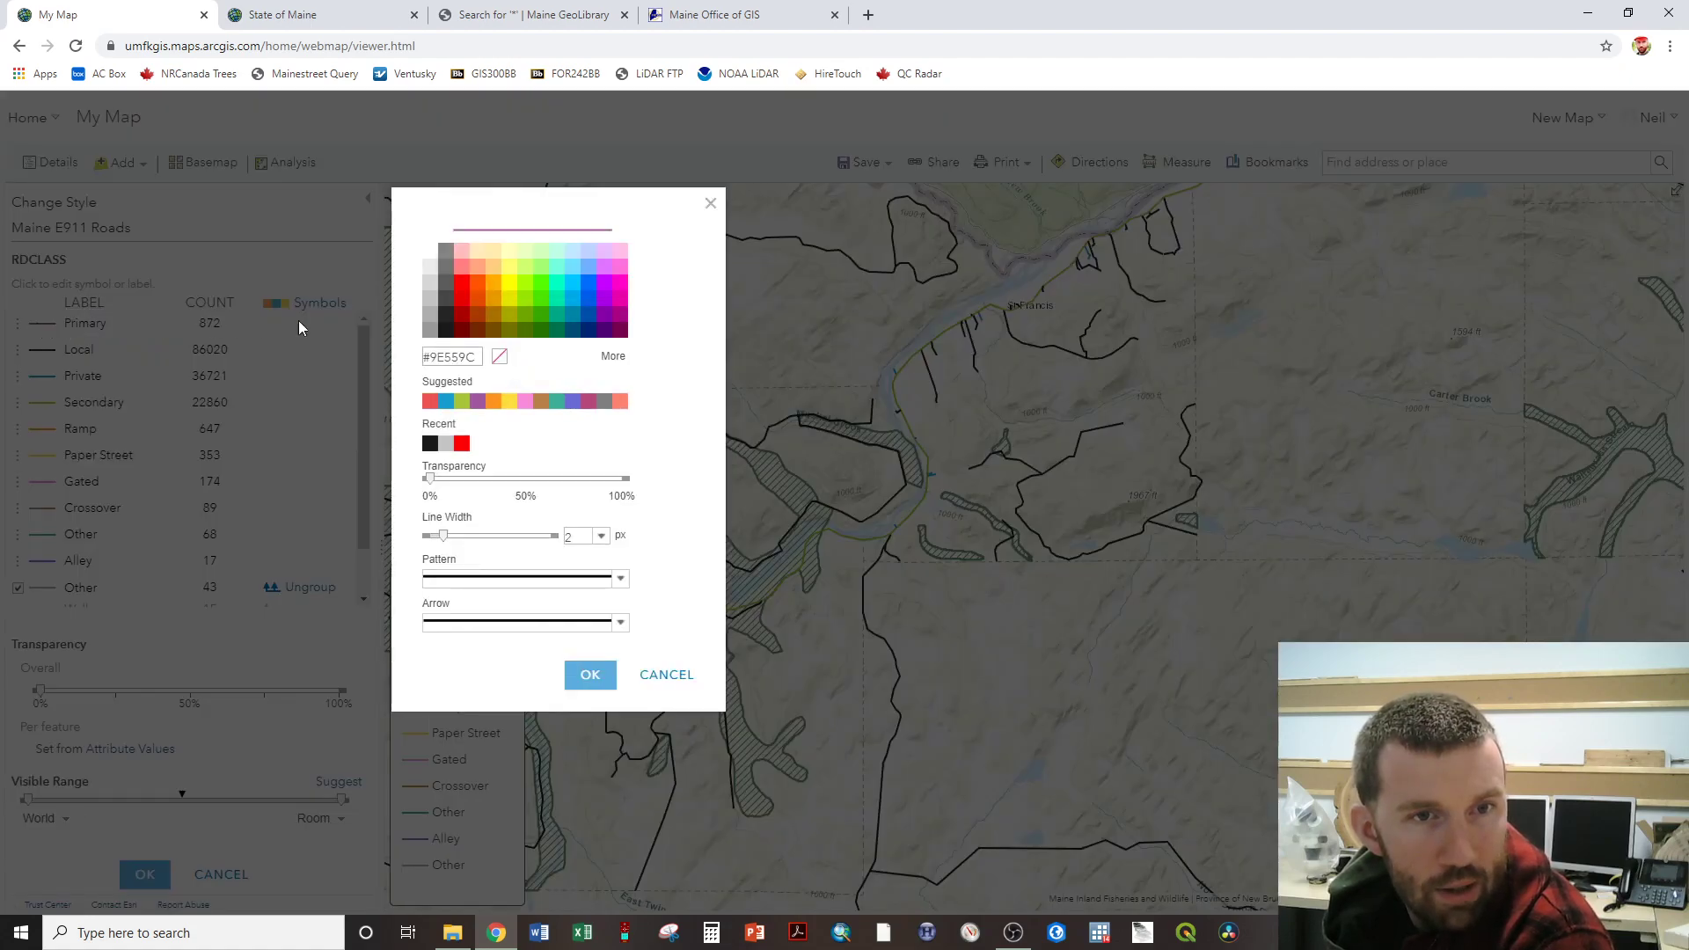
pyautogui.click(463, 292)
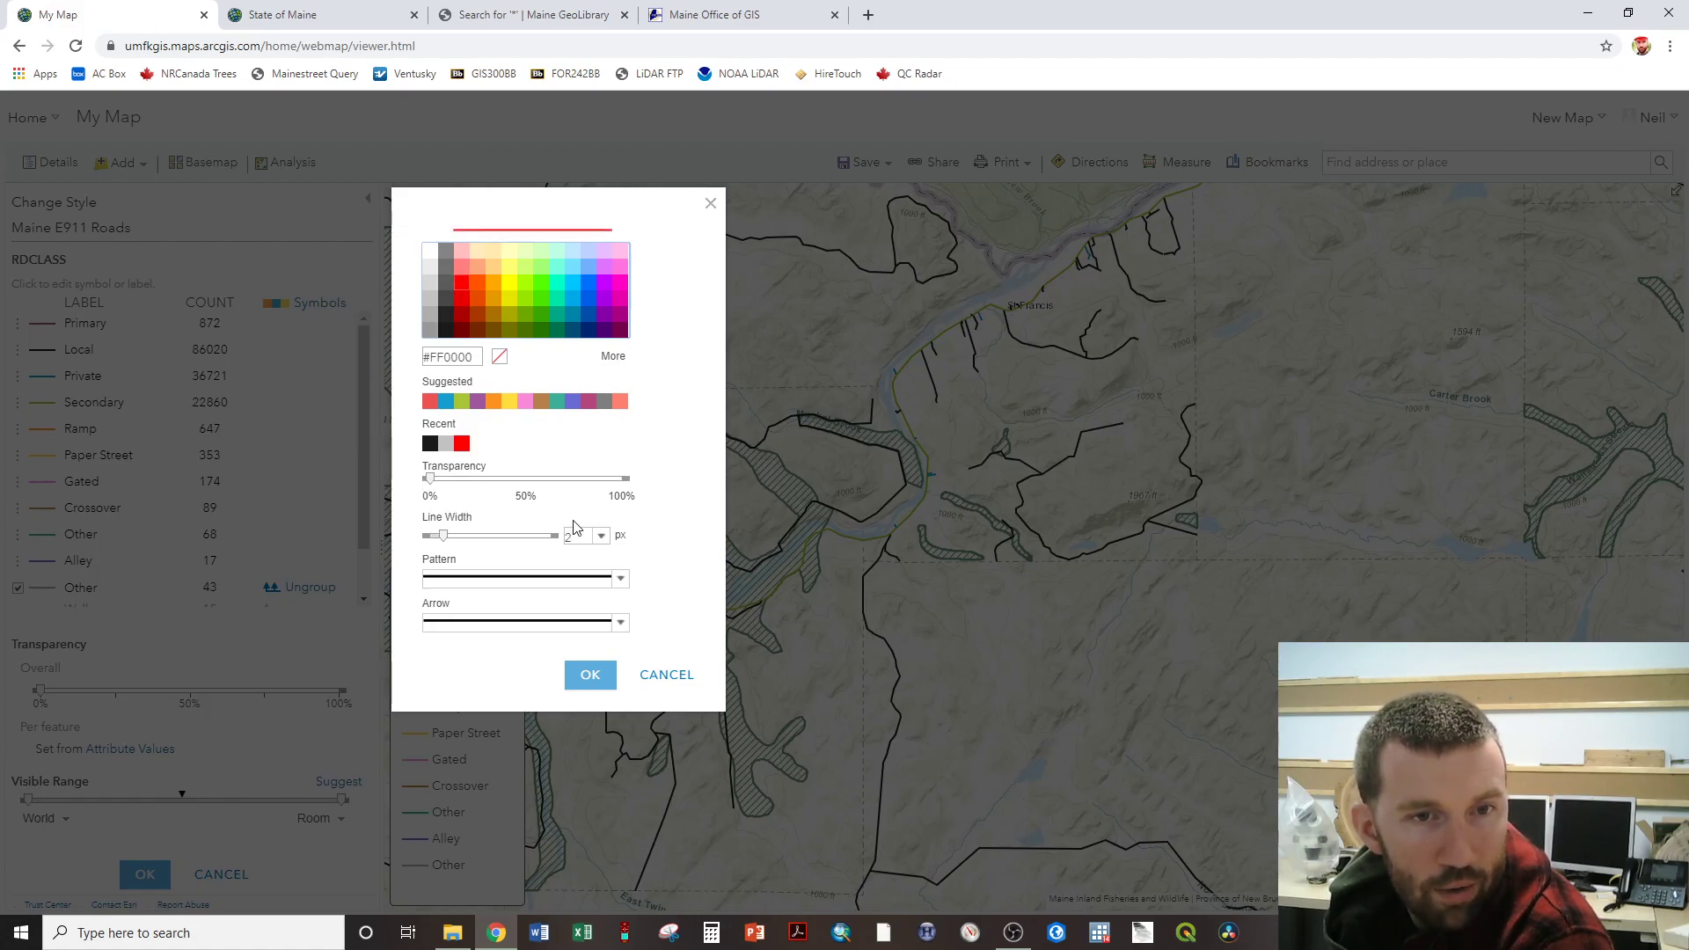
pyautogui.click(602, 534)
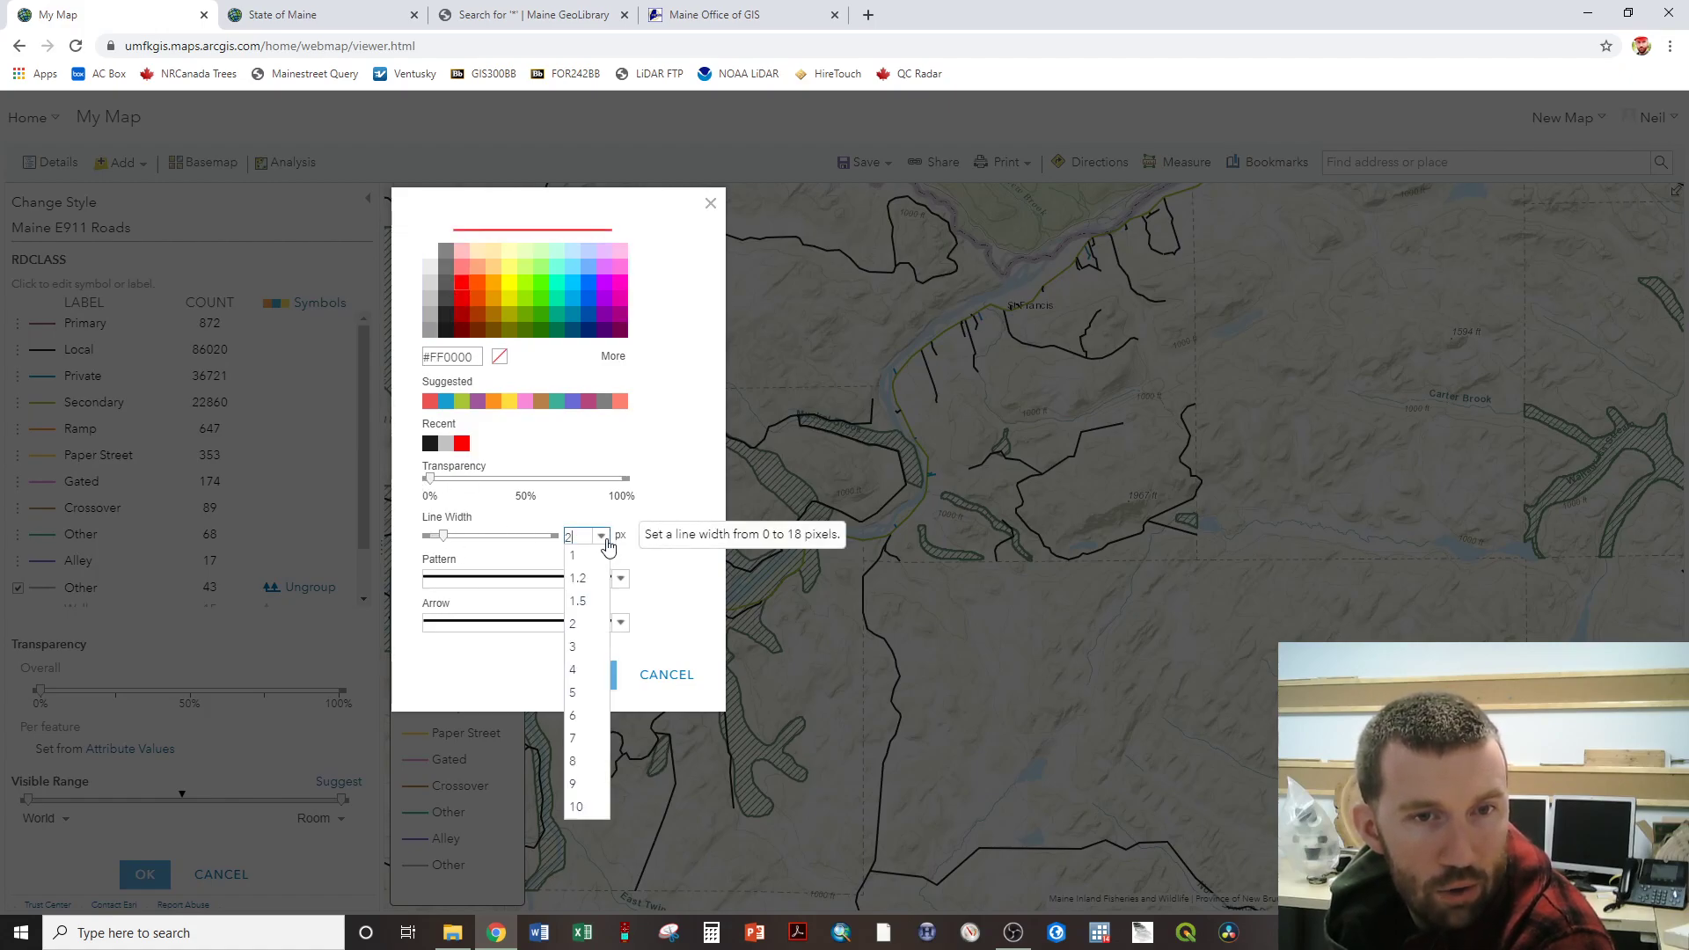
pyautogui.click(583, 647)
pyautogui.click(582, 679)
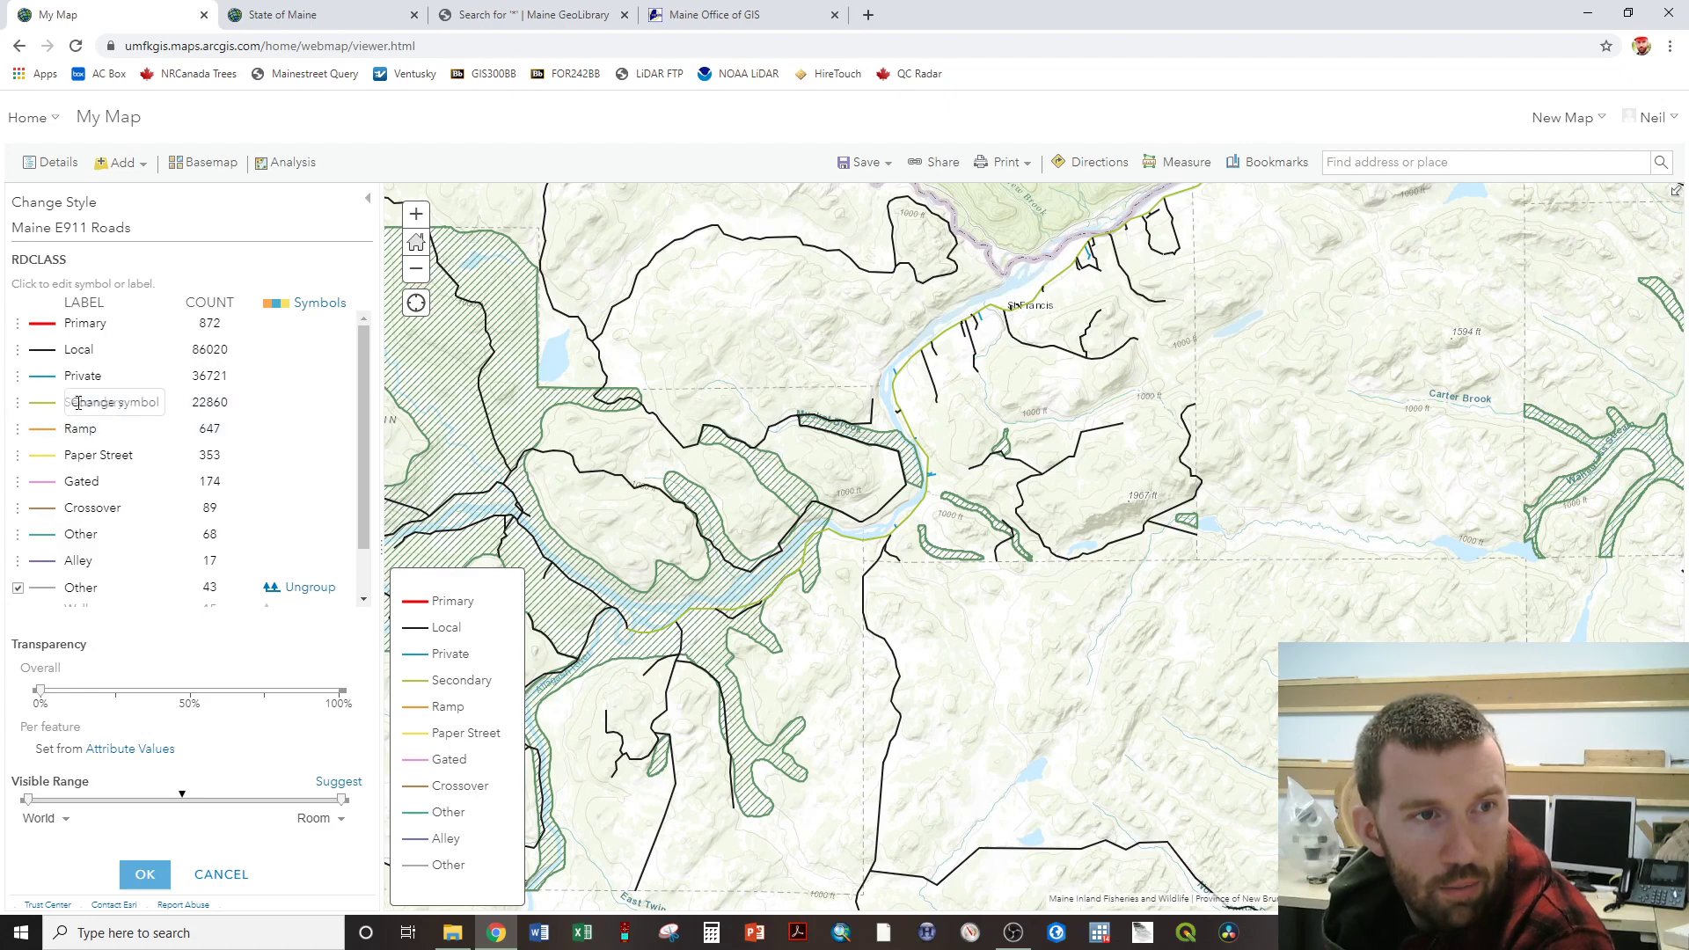
# Move the Secondary road class directly below Primary and colour its line red #FF0000.
pyautogui.moveTo(32, 411); pyautogui.dragTo(17, 344)
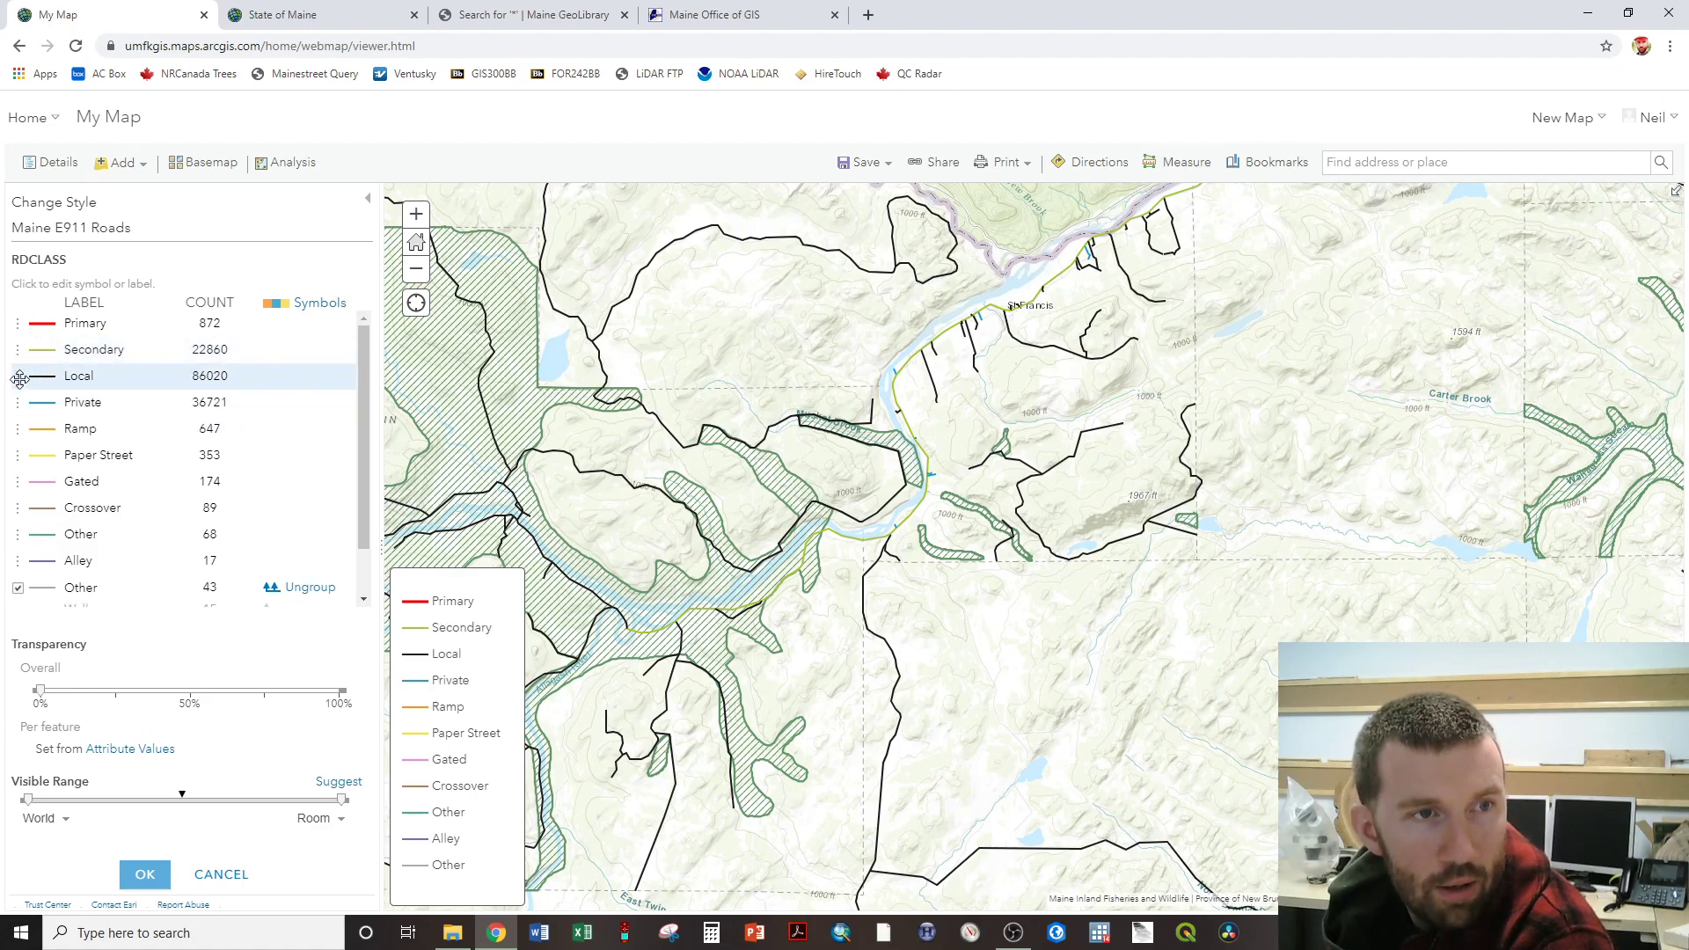
pyautogui.click(40, 355)
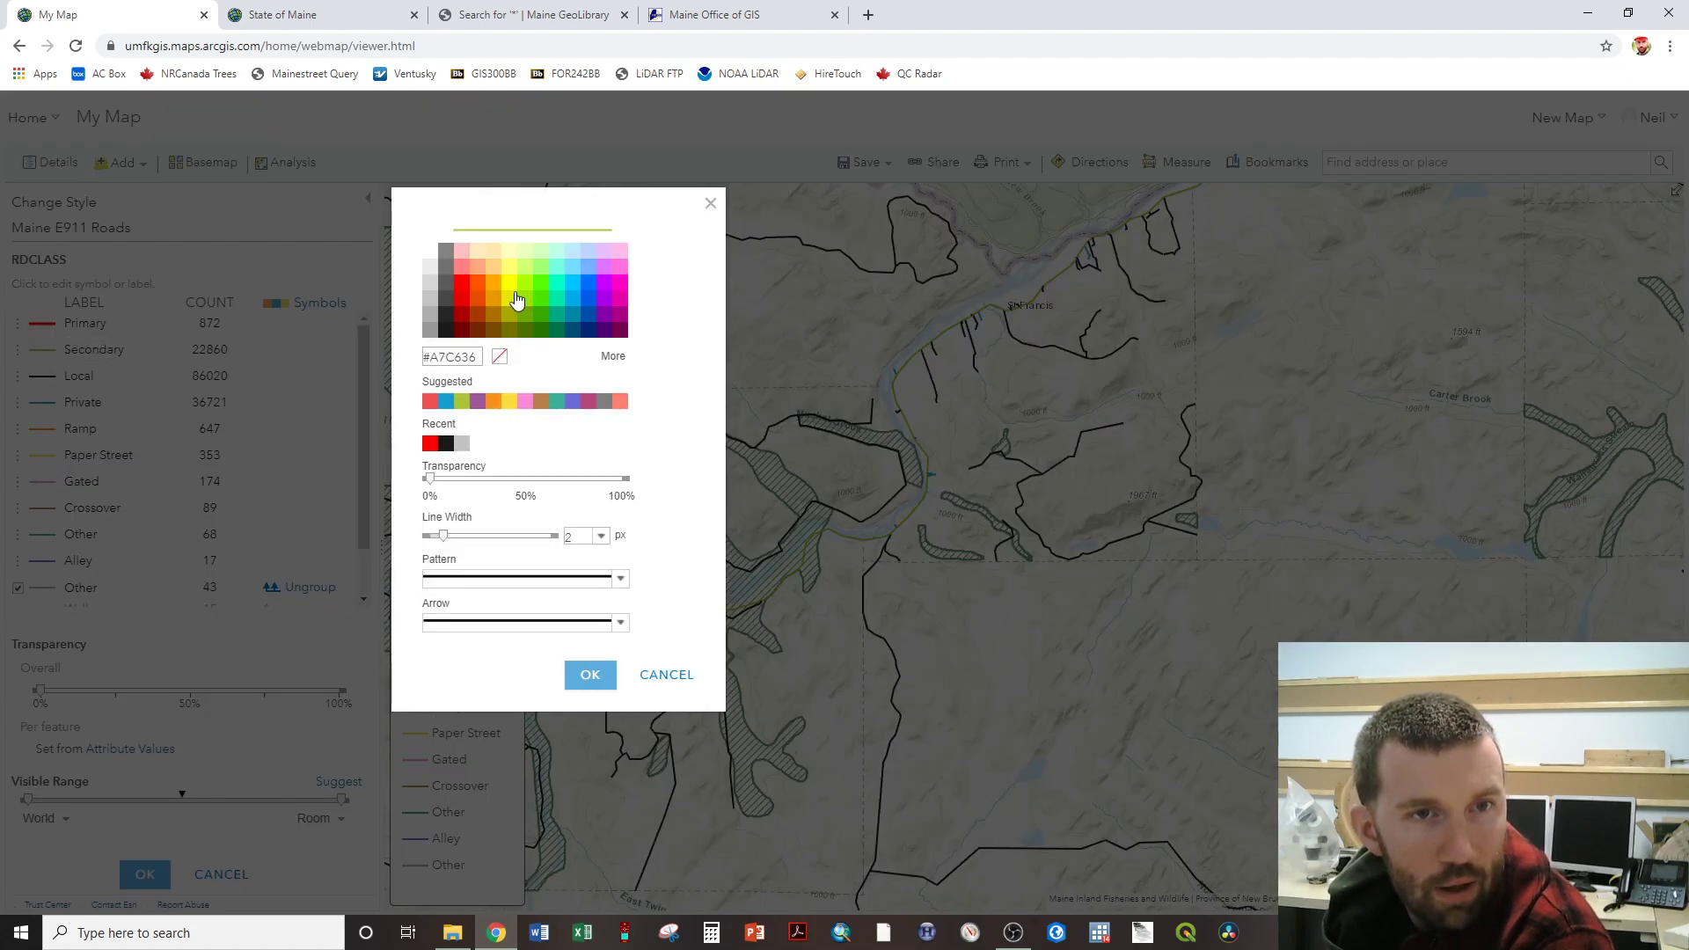
pyautogui.click(455, 288)
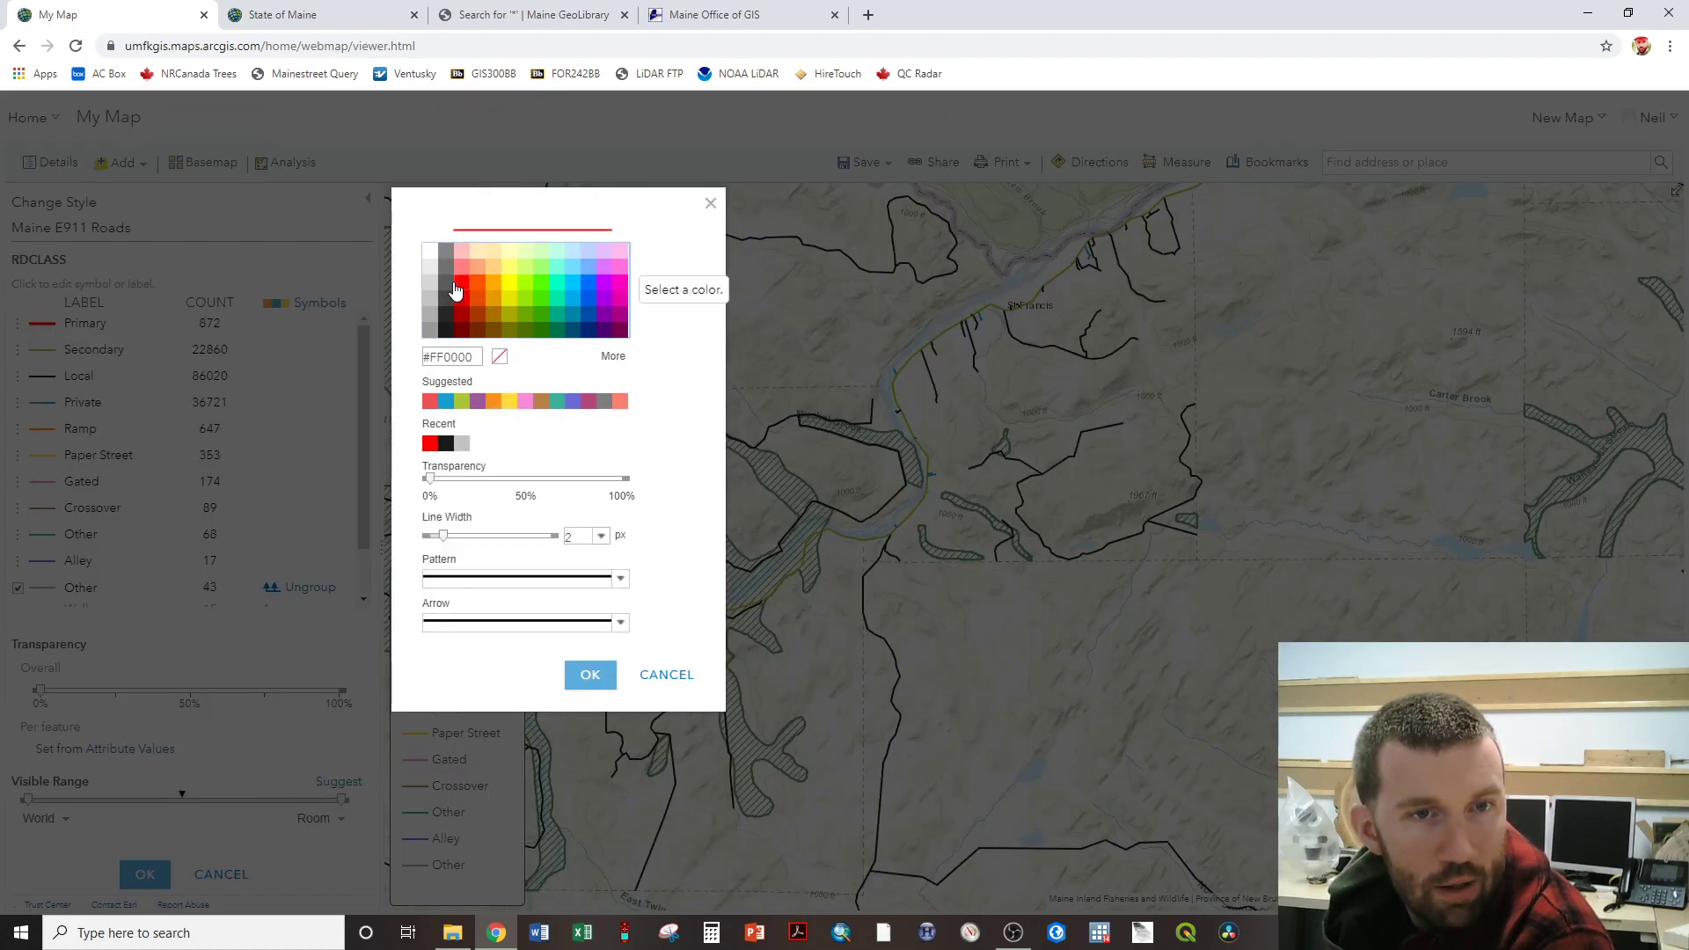
pyautogui.click(587, 680)
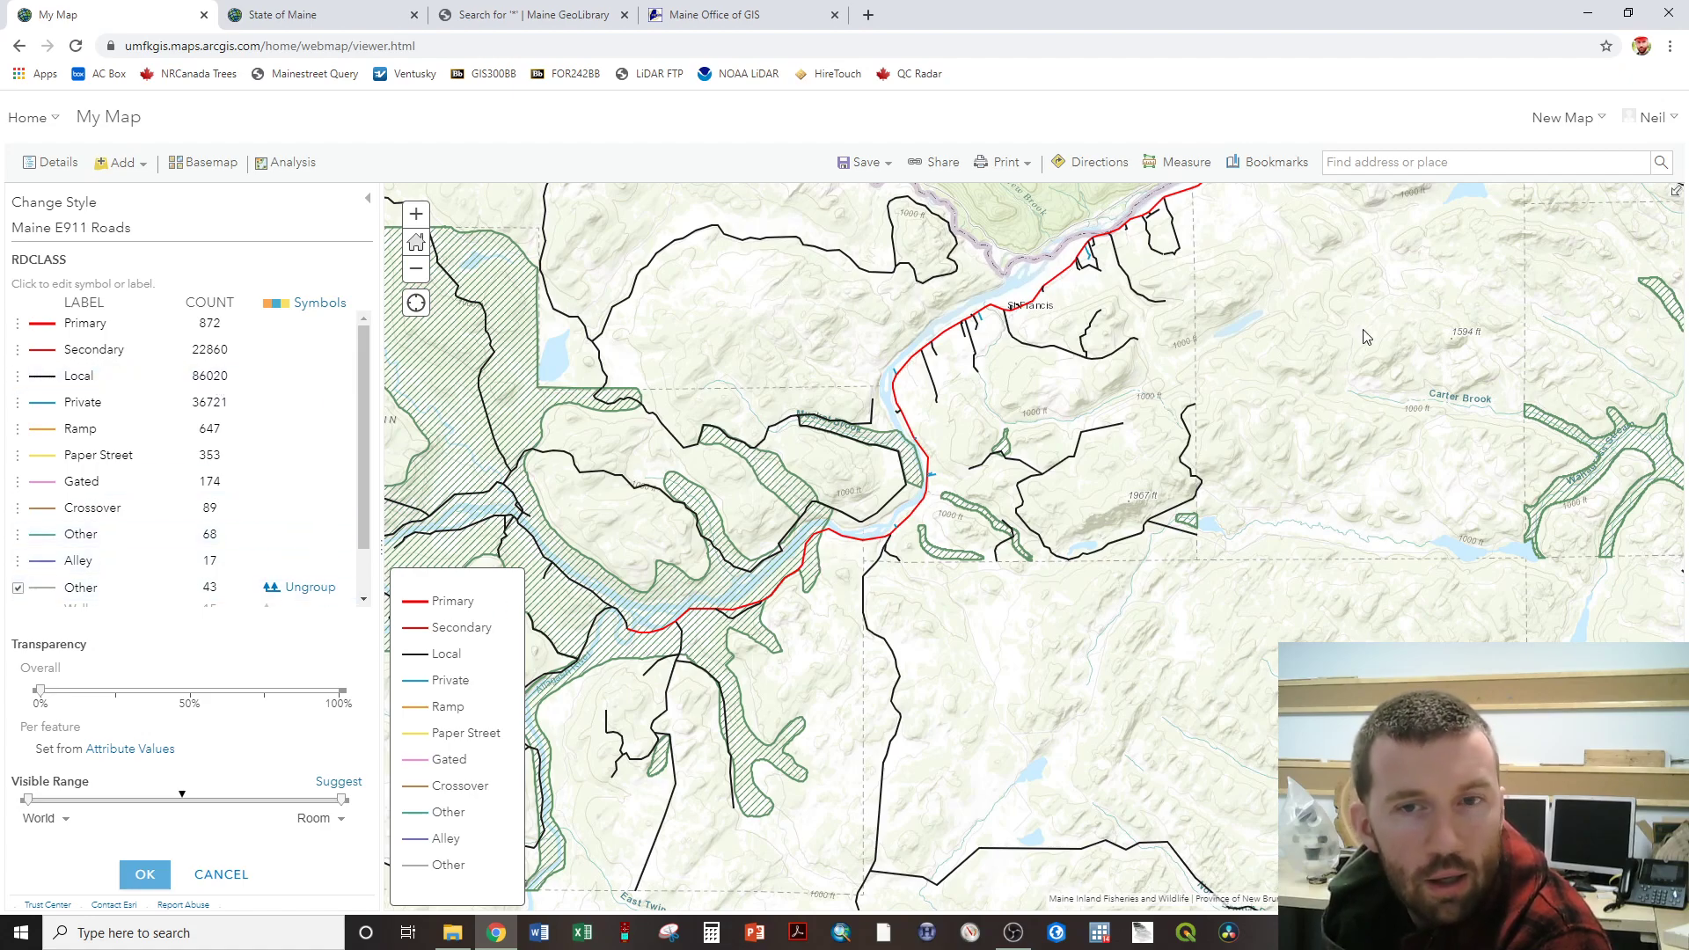
# Change the line colour of the Private road class to black, keeping it below Local in the list.
pyautogui.scroll(-1, 1382, 333)
pyautogui.scroll(-2, 1381, 332)
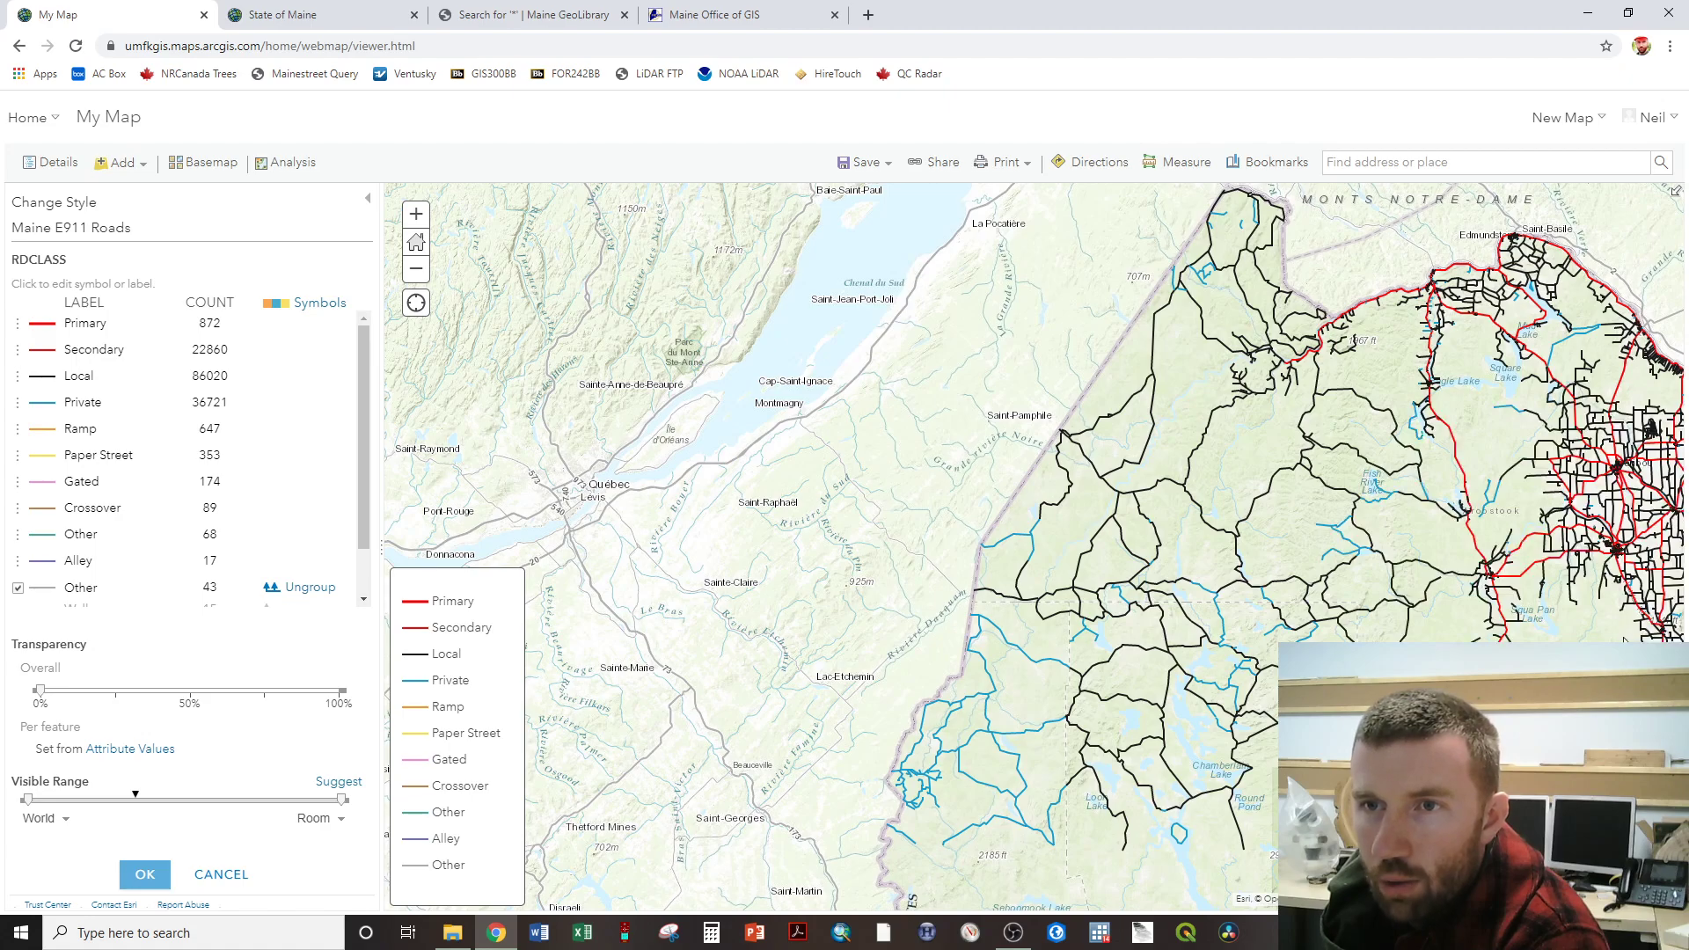
pyautogui.moveTo(1457, 576); pyautogui.dragTo(1198, 509)
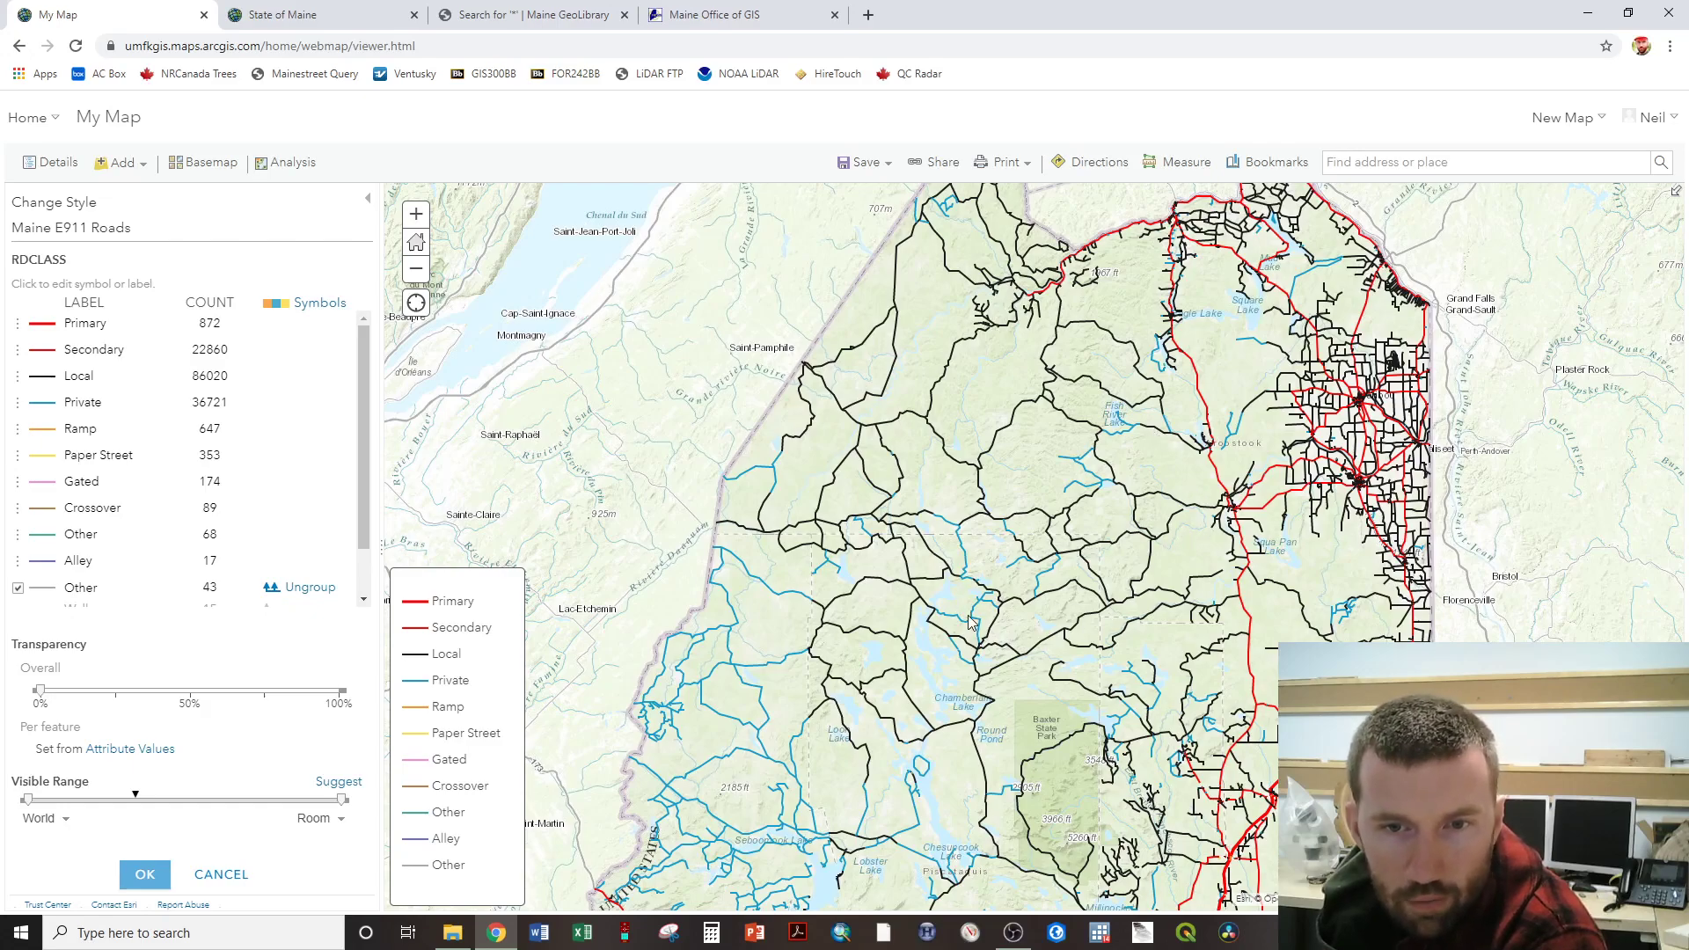
pyautogui.scroll(-1, 971, 622)
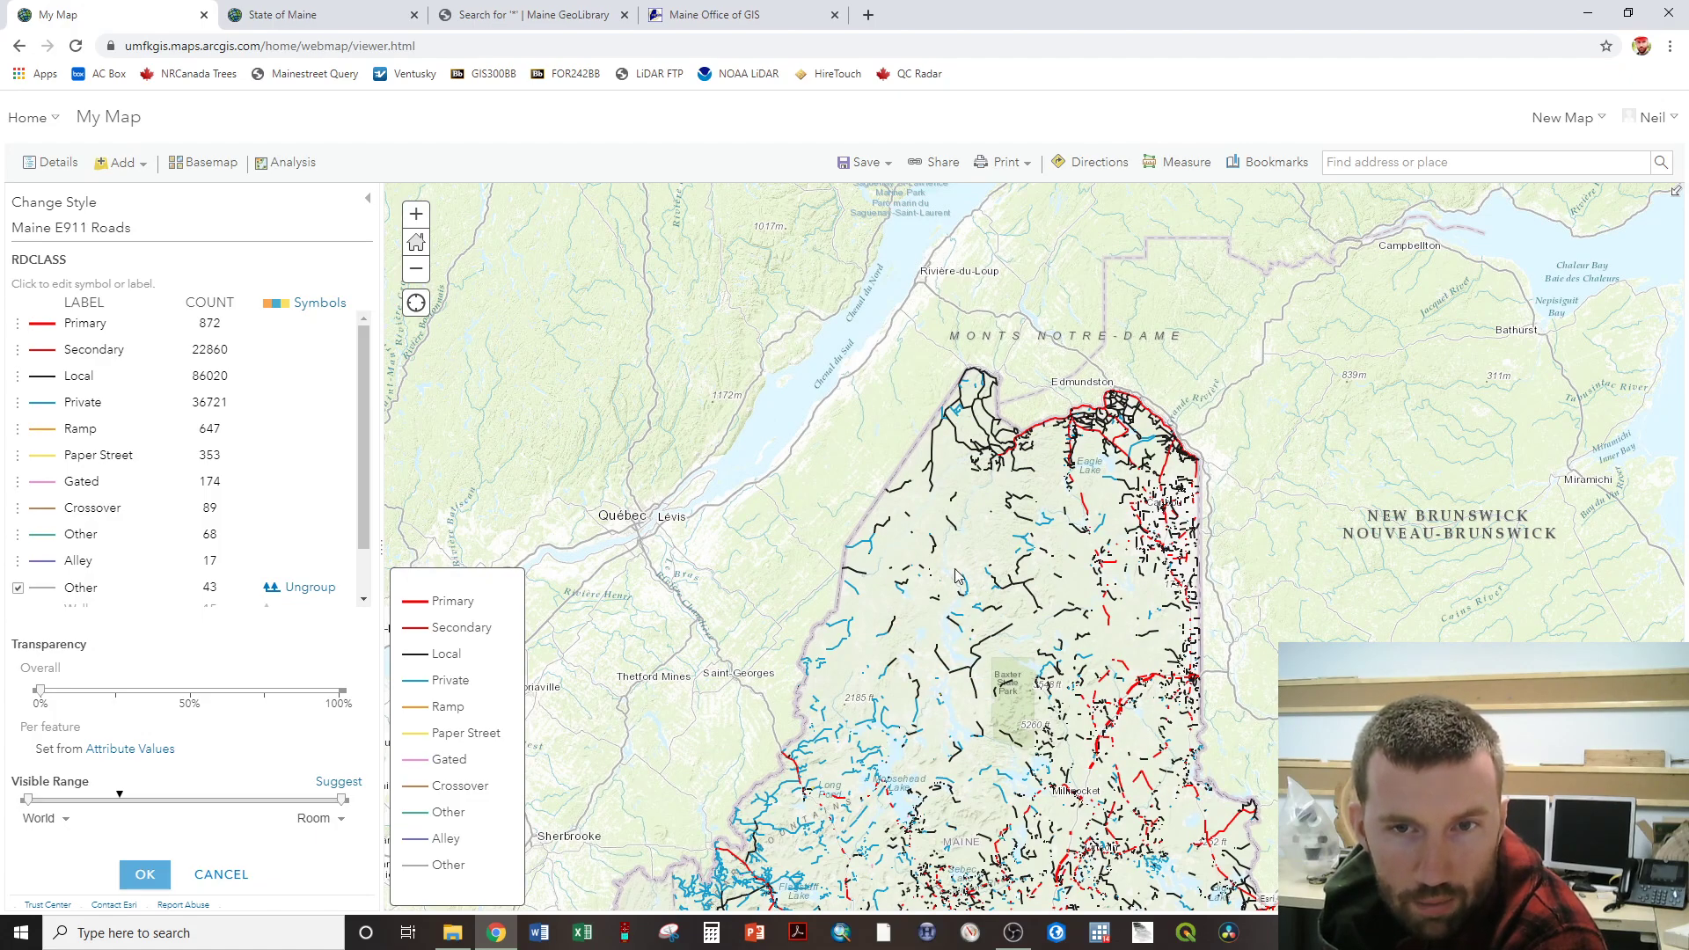
pyautogui.scroll(3, 1052, 473)
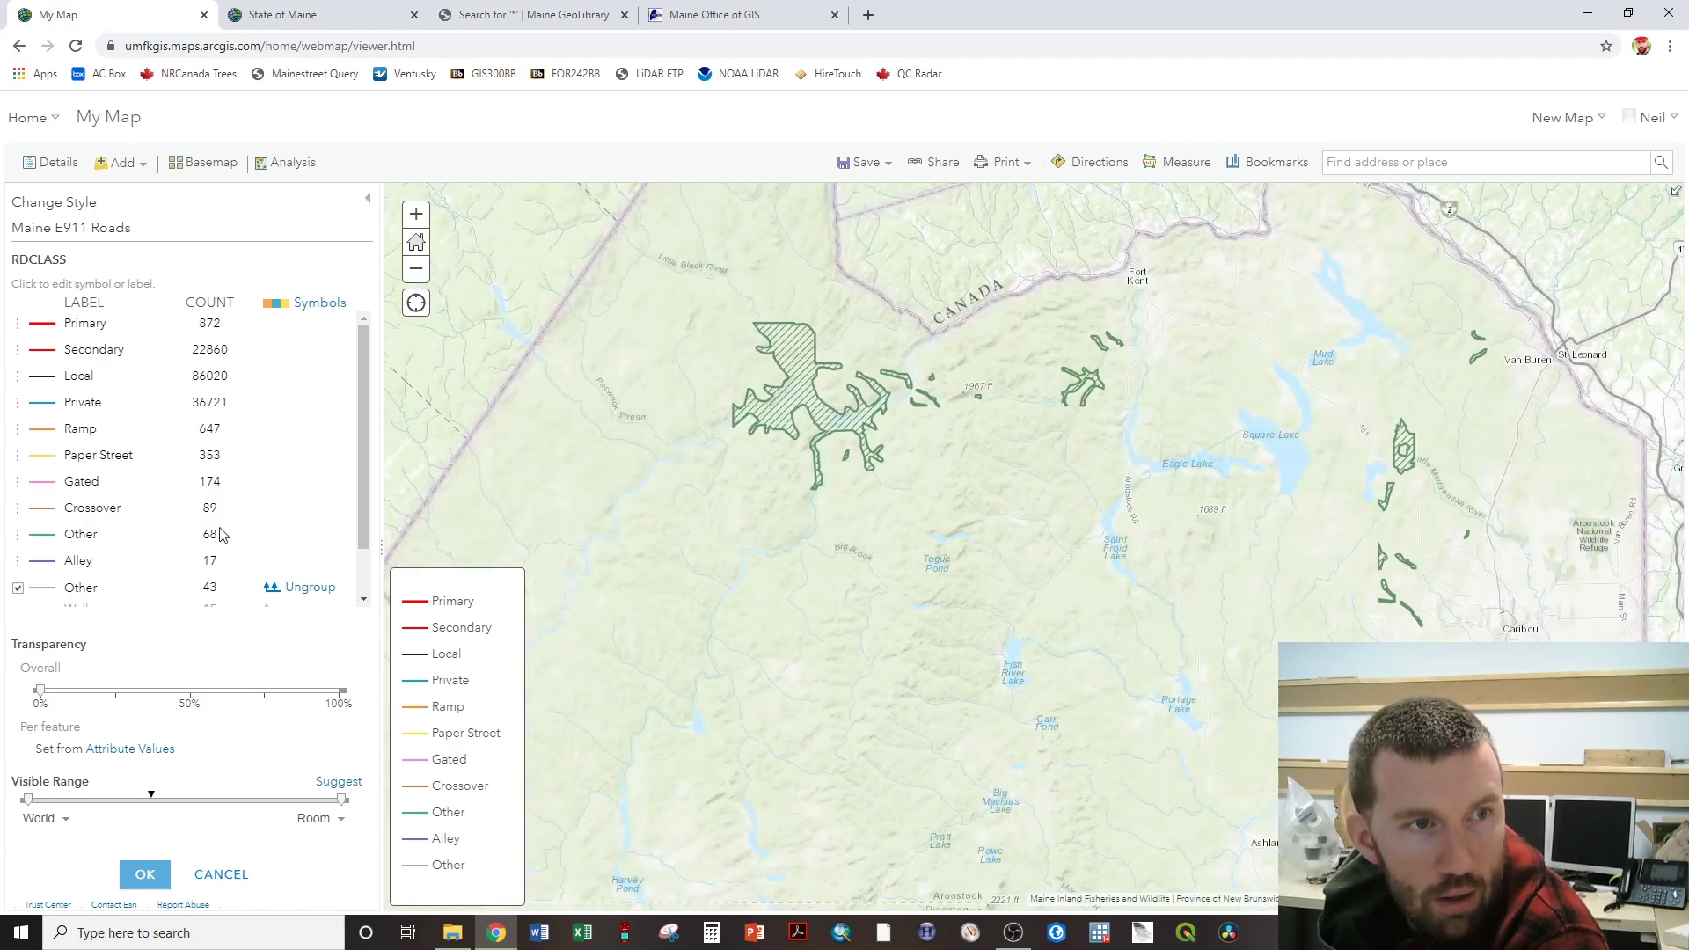
pyautogui.click(19, 404)
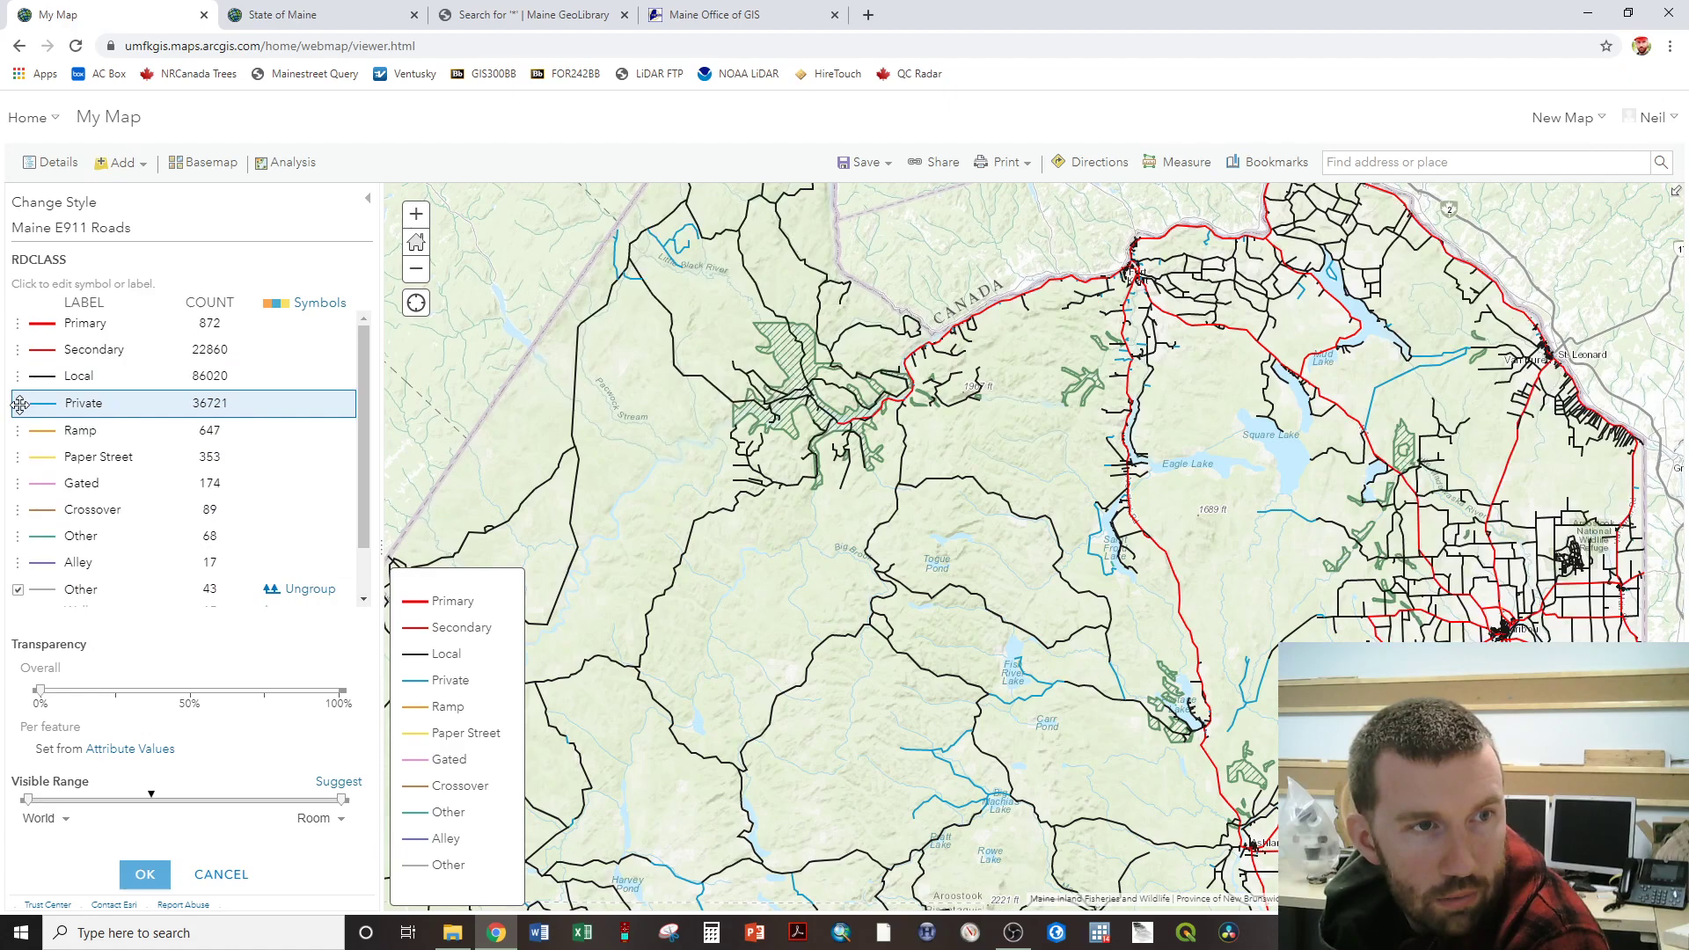
pyautogui.moveTo(15, 404); pyautogui.dragTo(47, 383)
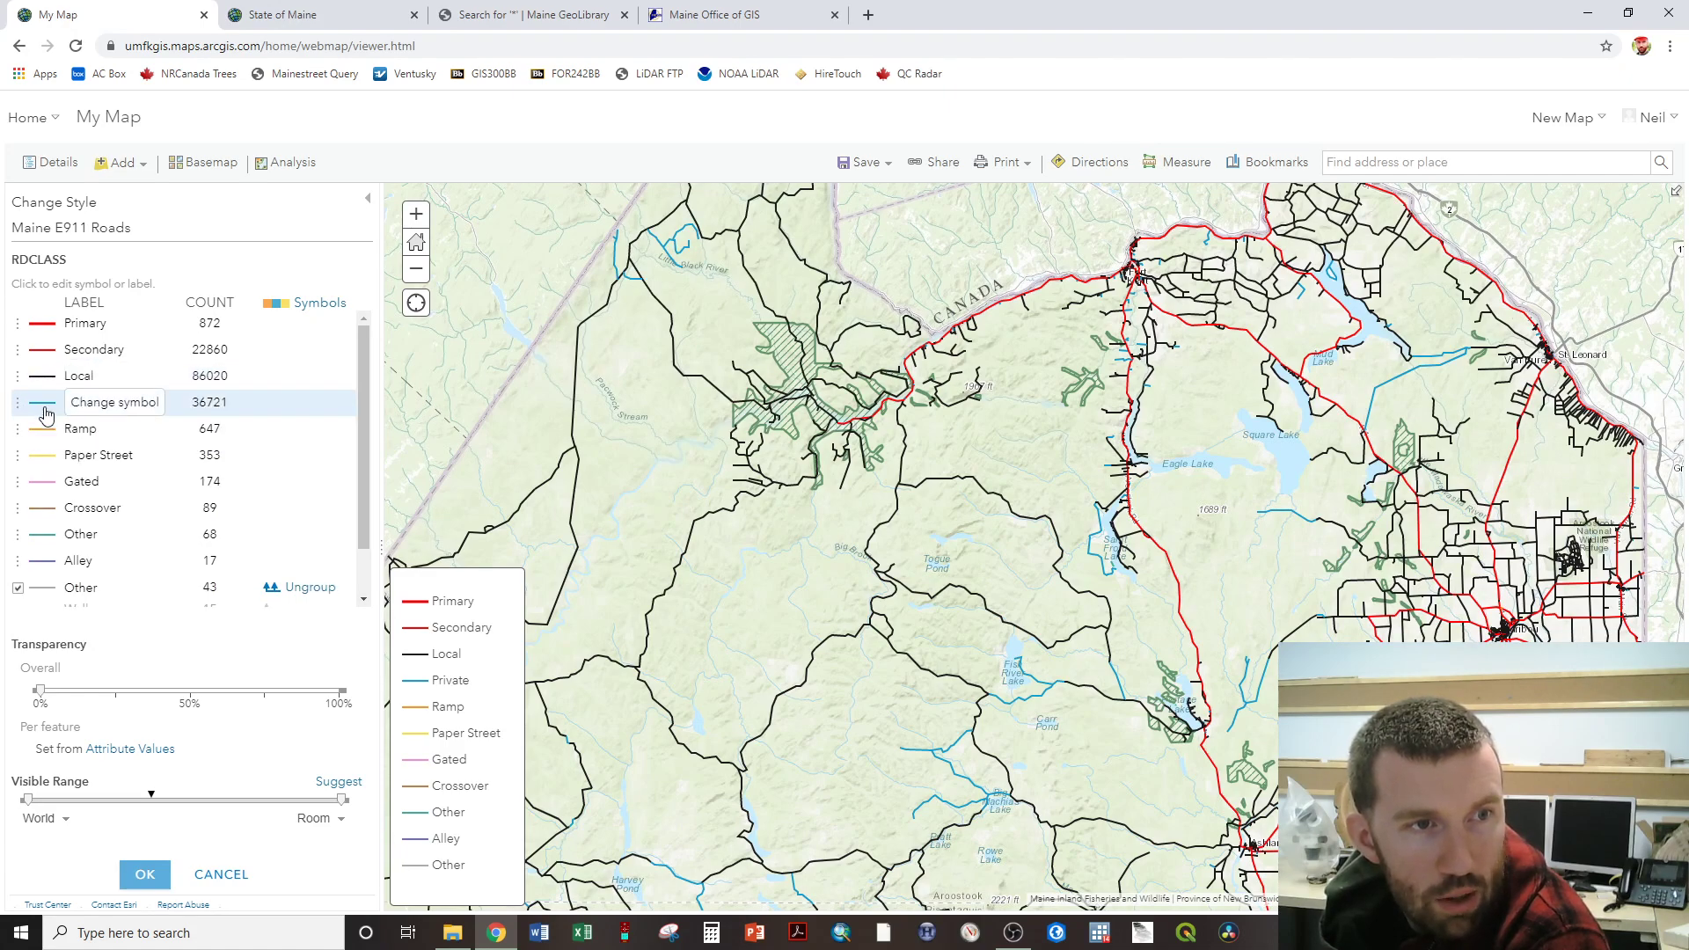
pyautogui.click(45, 406)
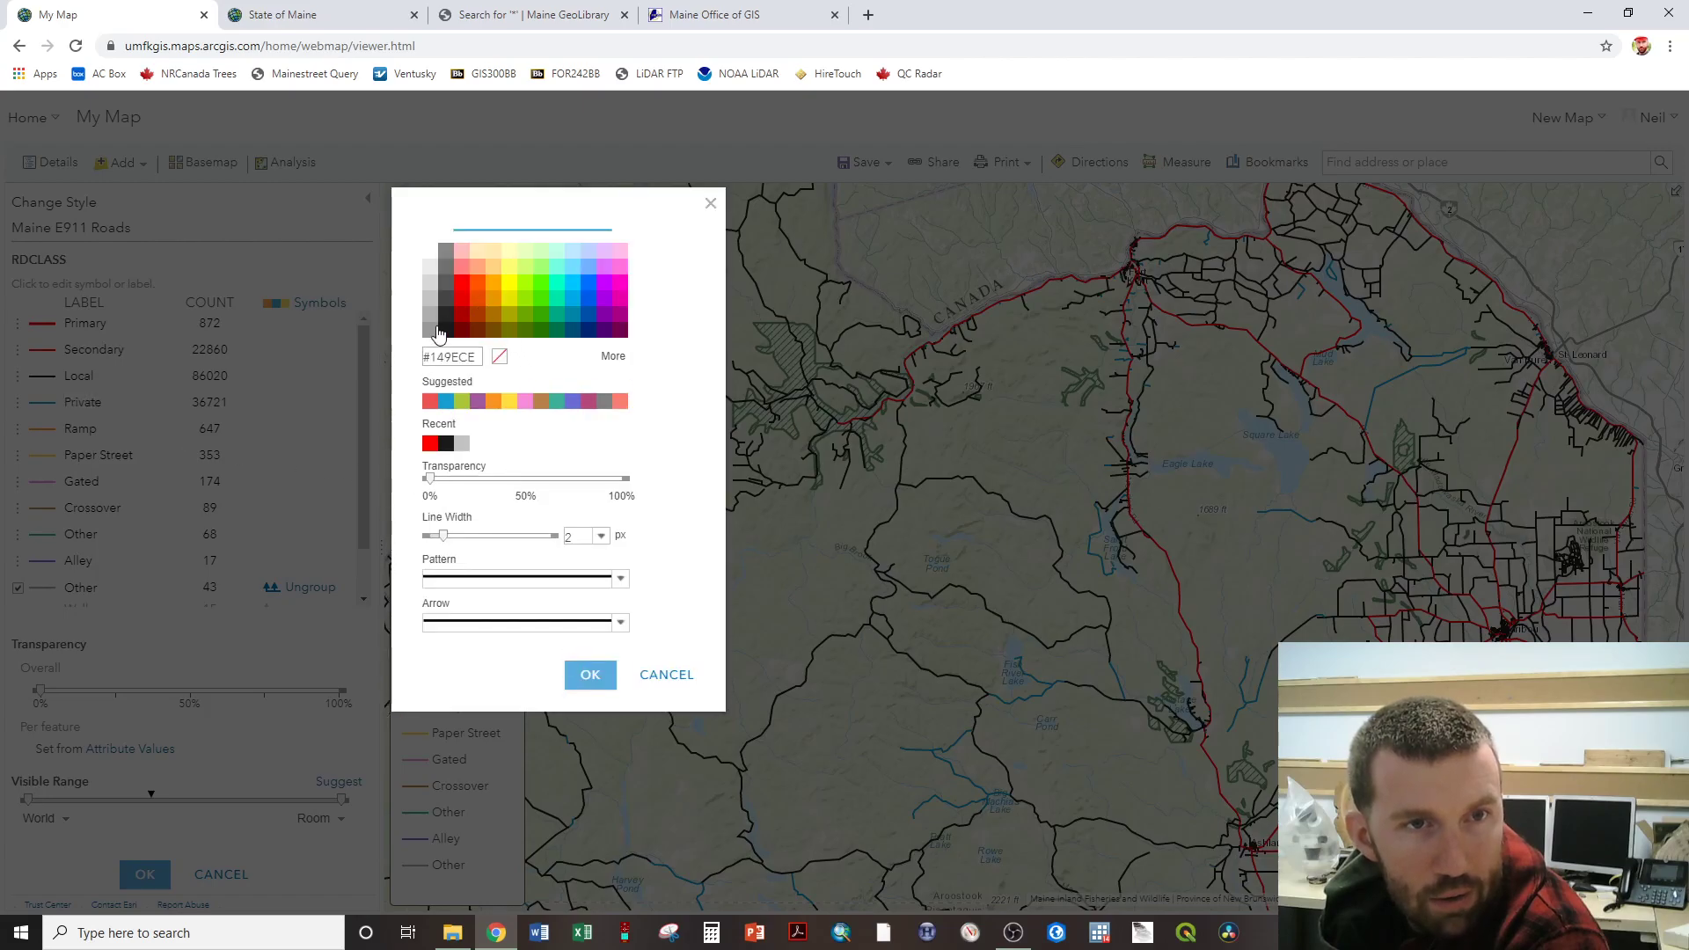
pyautogui.click(583, 678)
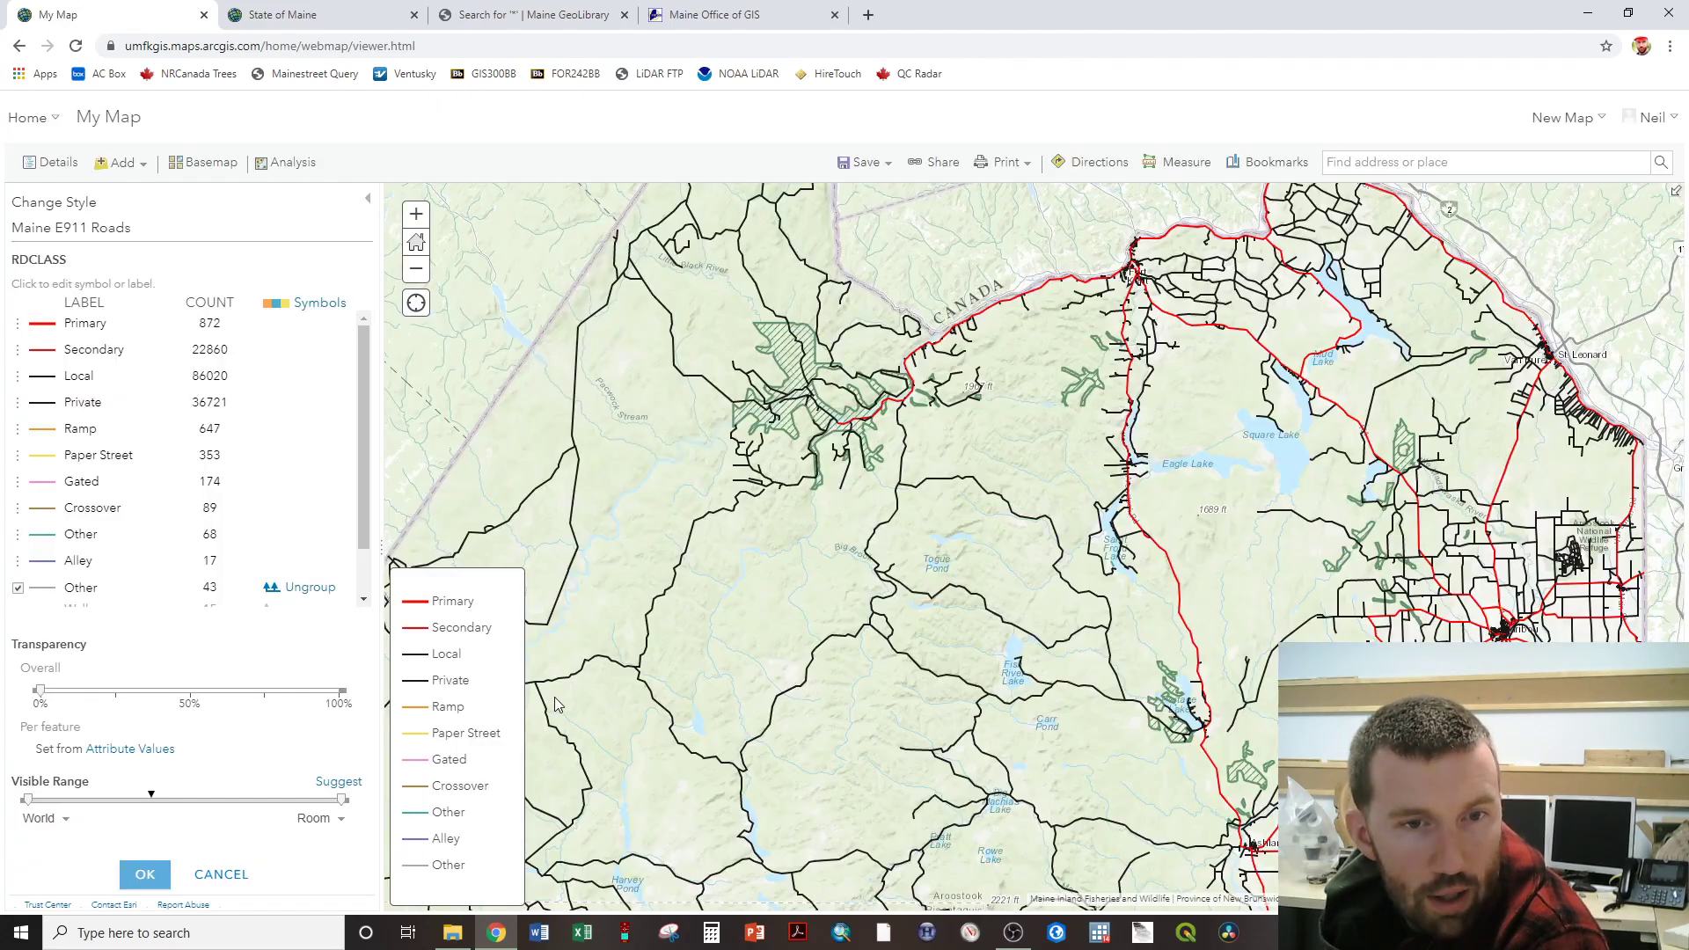
pyautogui.moveTo(1186, 640); pyautogui.dragTo(1524, 297)
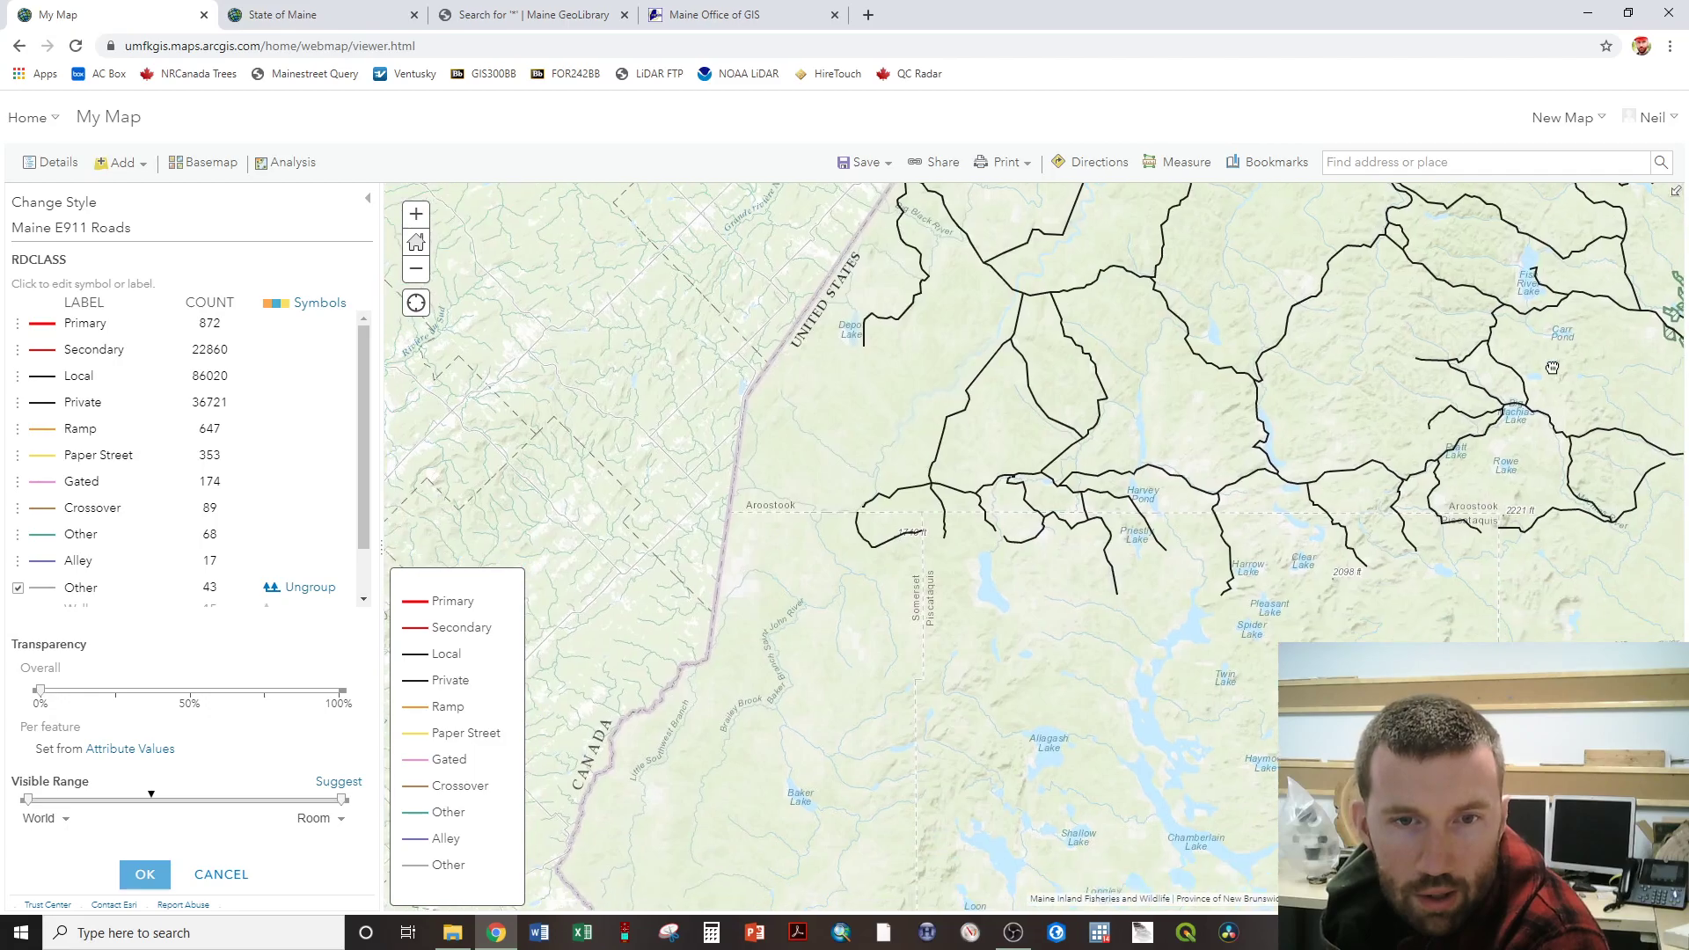
pyautogui.moveTo(704, 836); pyautogui.dragTo(956, 500)
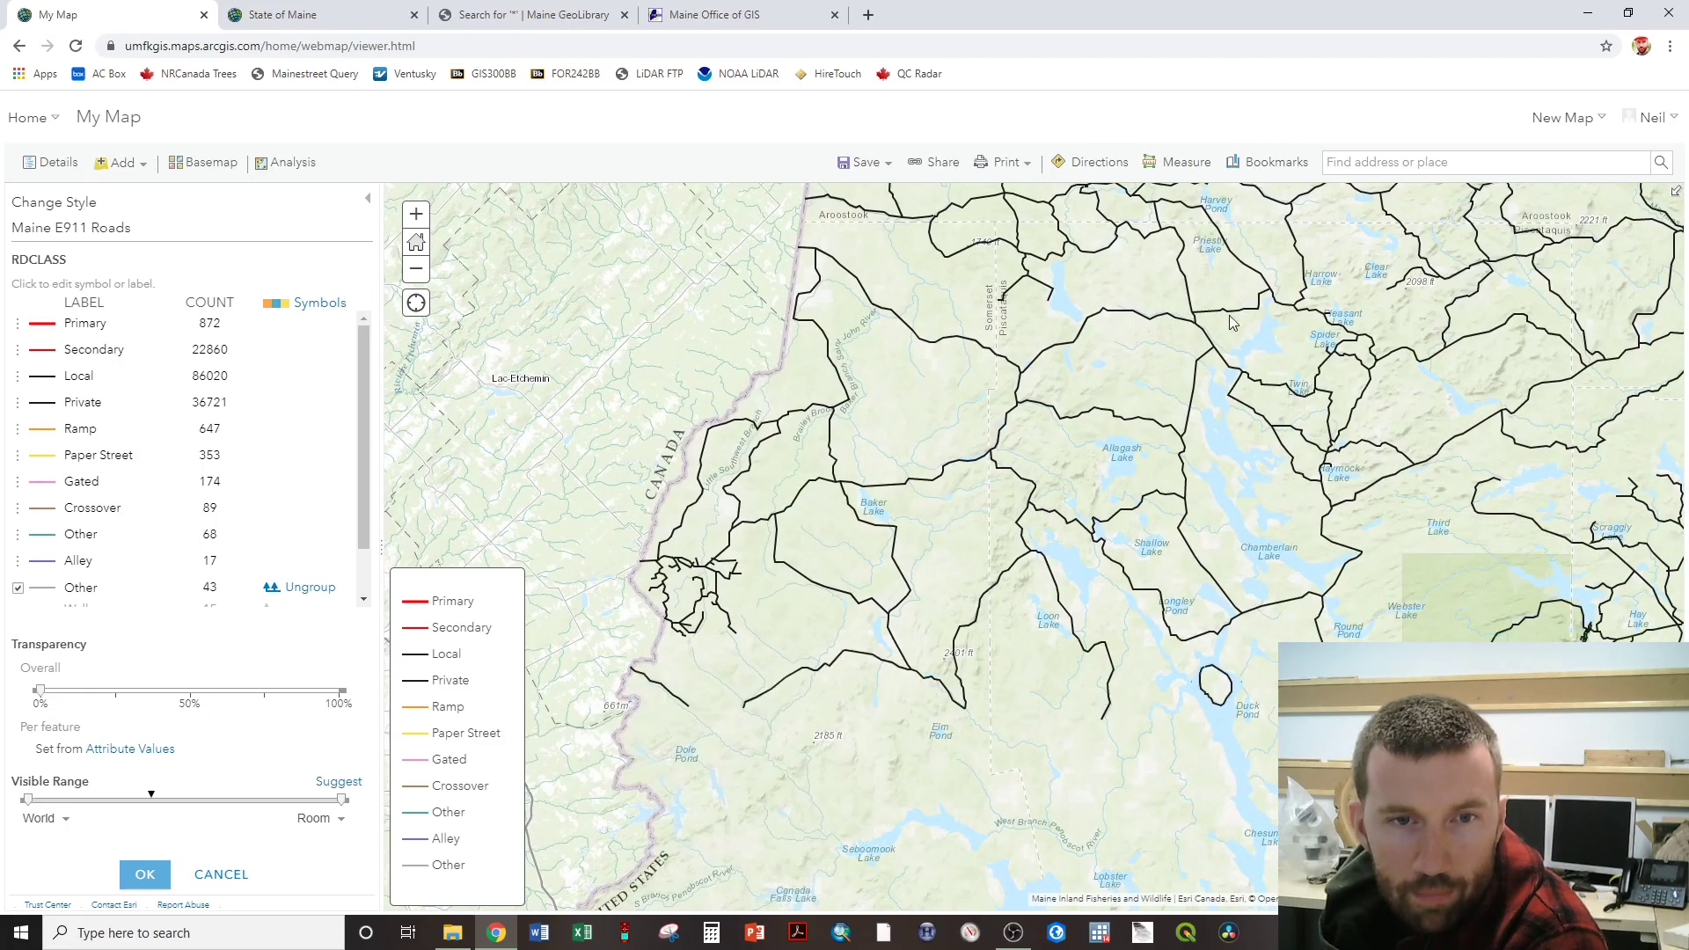
pyautogui.moveTo(1327, 294); pyautogui.dragTo(775, 719)
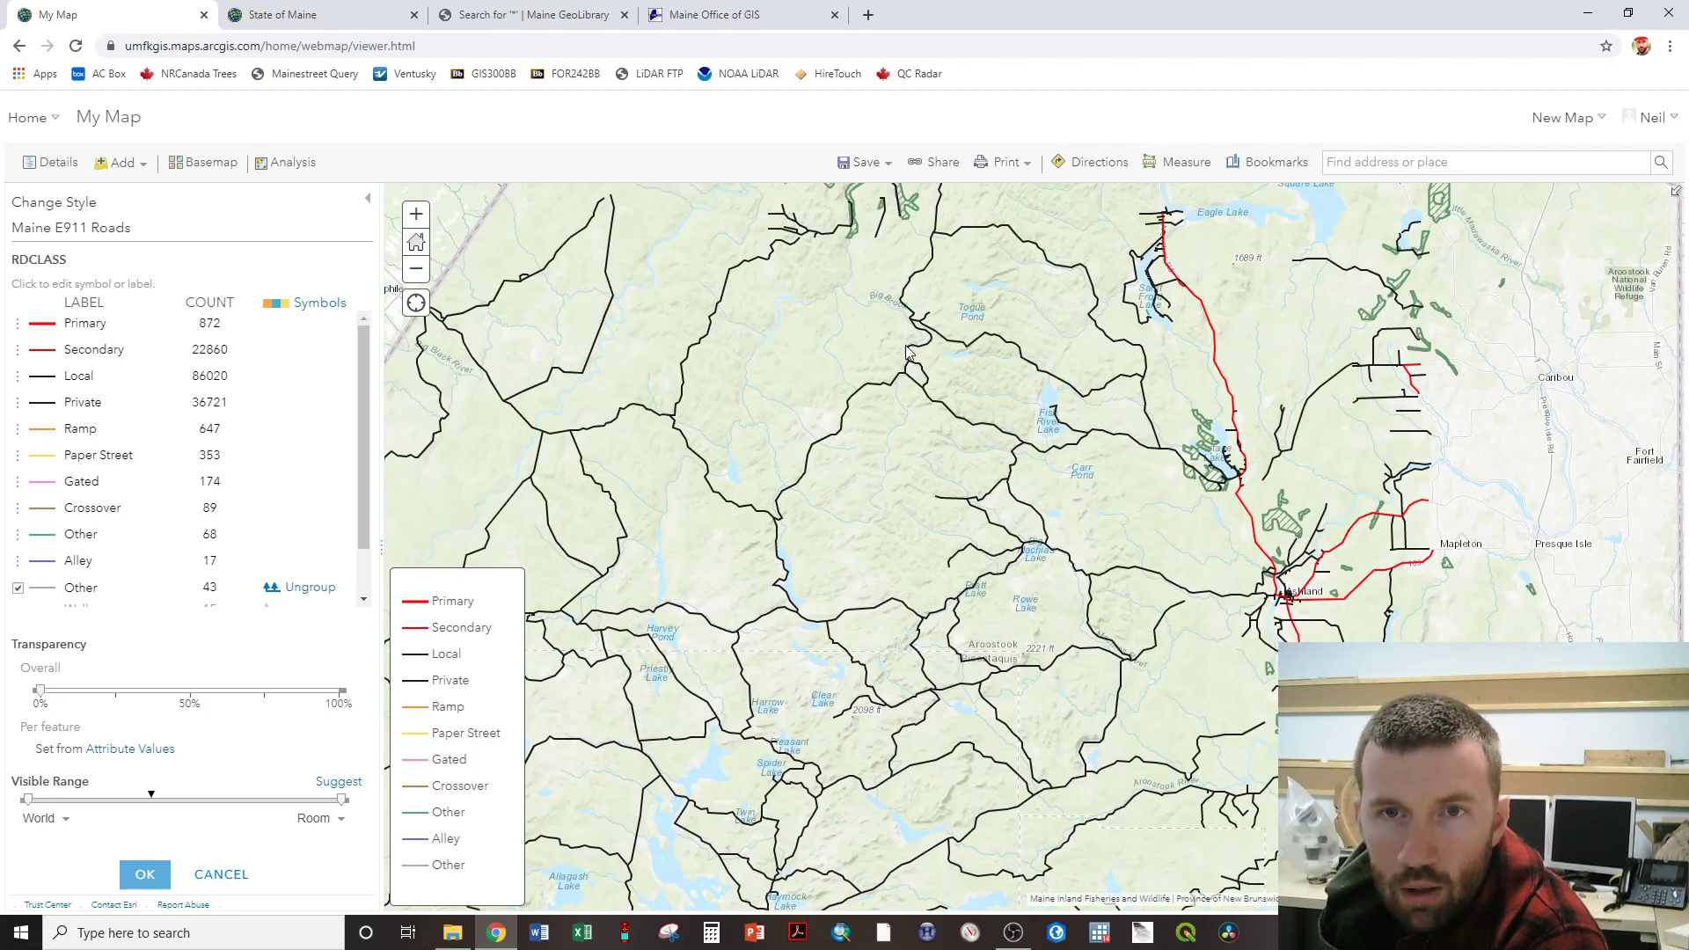
pyautogui.moveTo(772, 187); pyautogui.dragTo(877, 422)
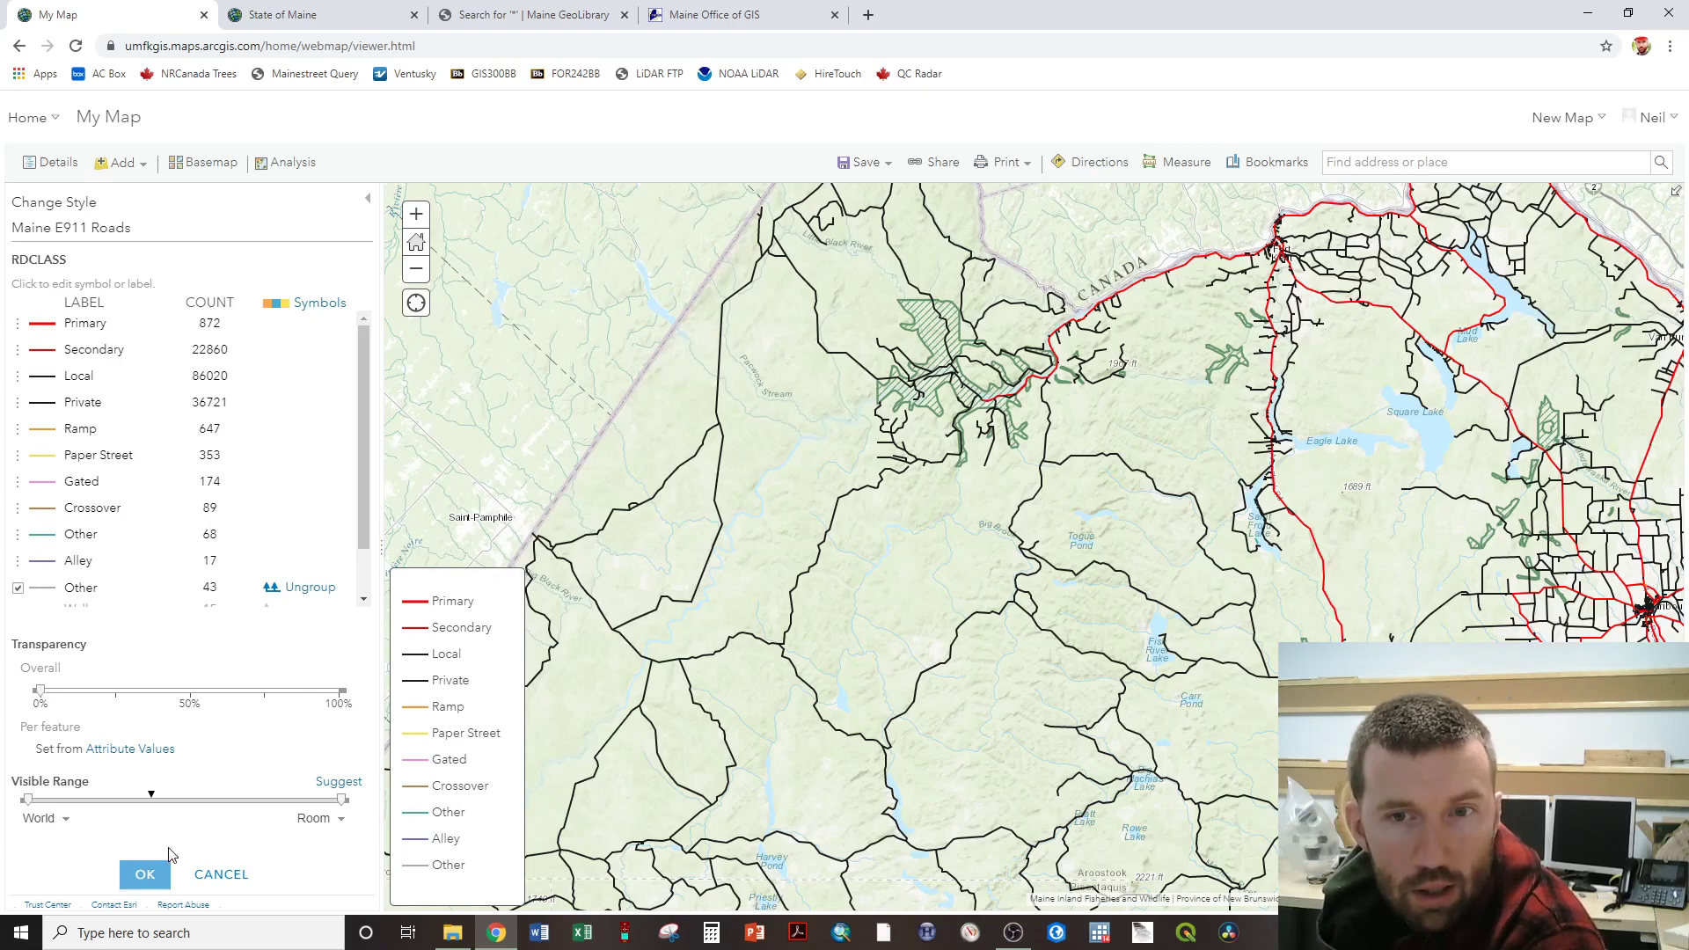
# Examine the road class symbols against the deer wintering areas in northern Maine and at closer scale around Bangor.
pyautogui.moveTo(1139, 611); pyautogui.dragTo(735, 537)
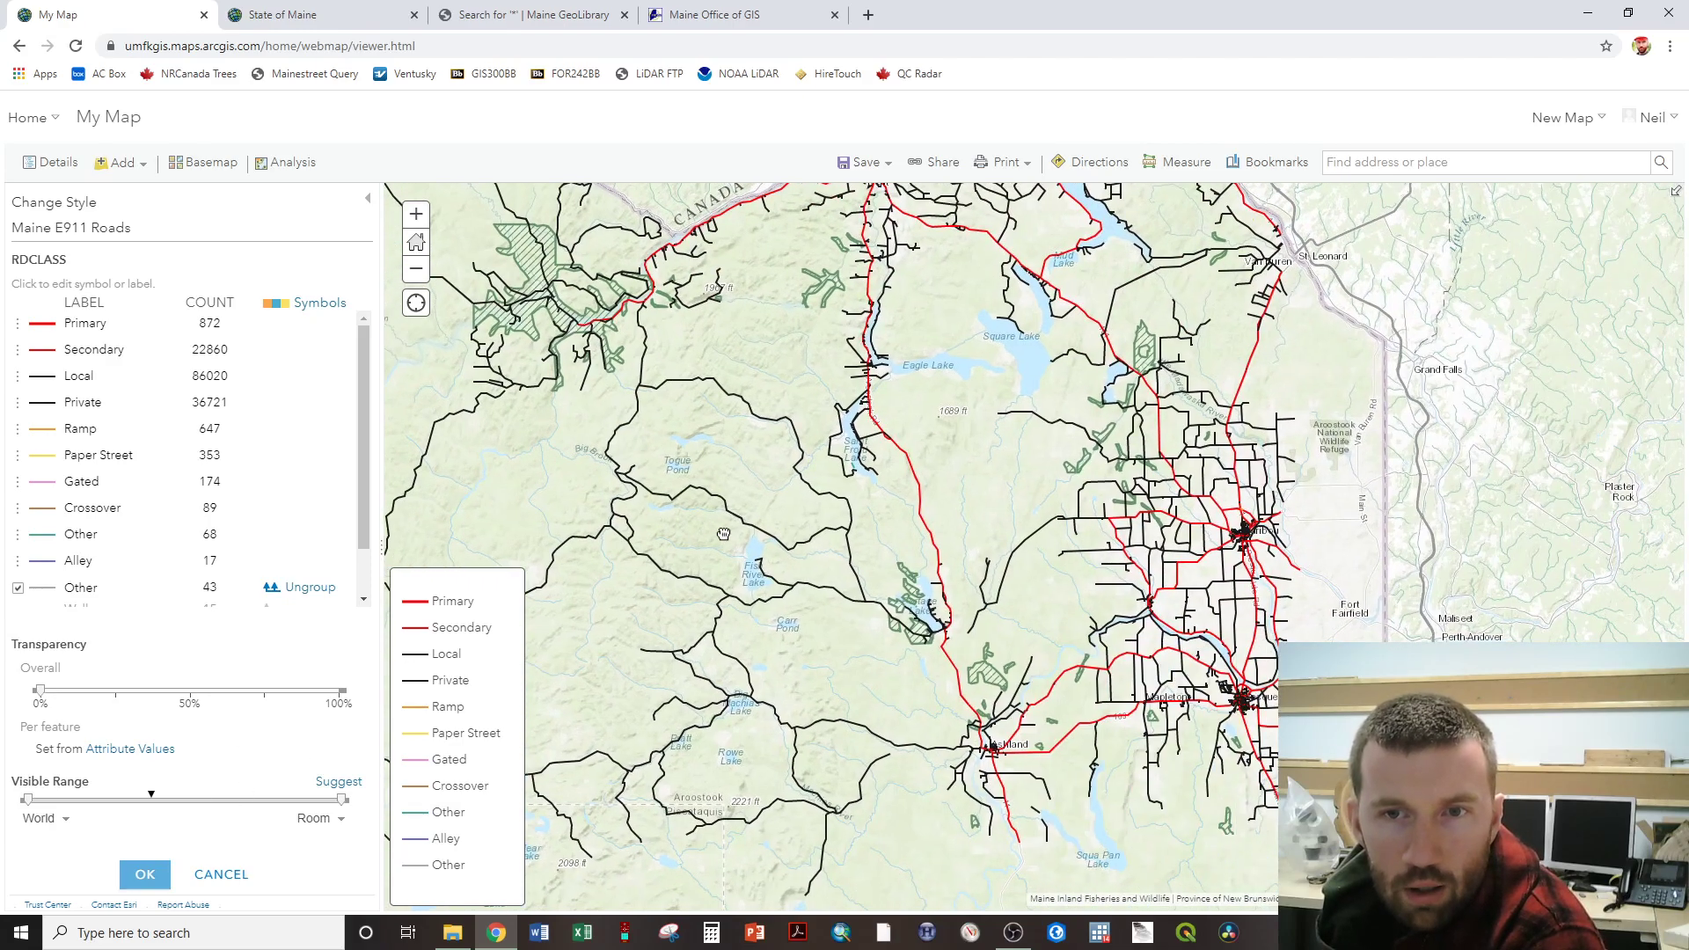
pyautogui.moveTo(774, 363); pyautogui.dragTo(834, 440)
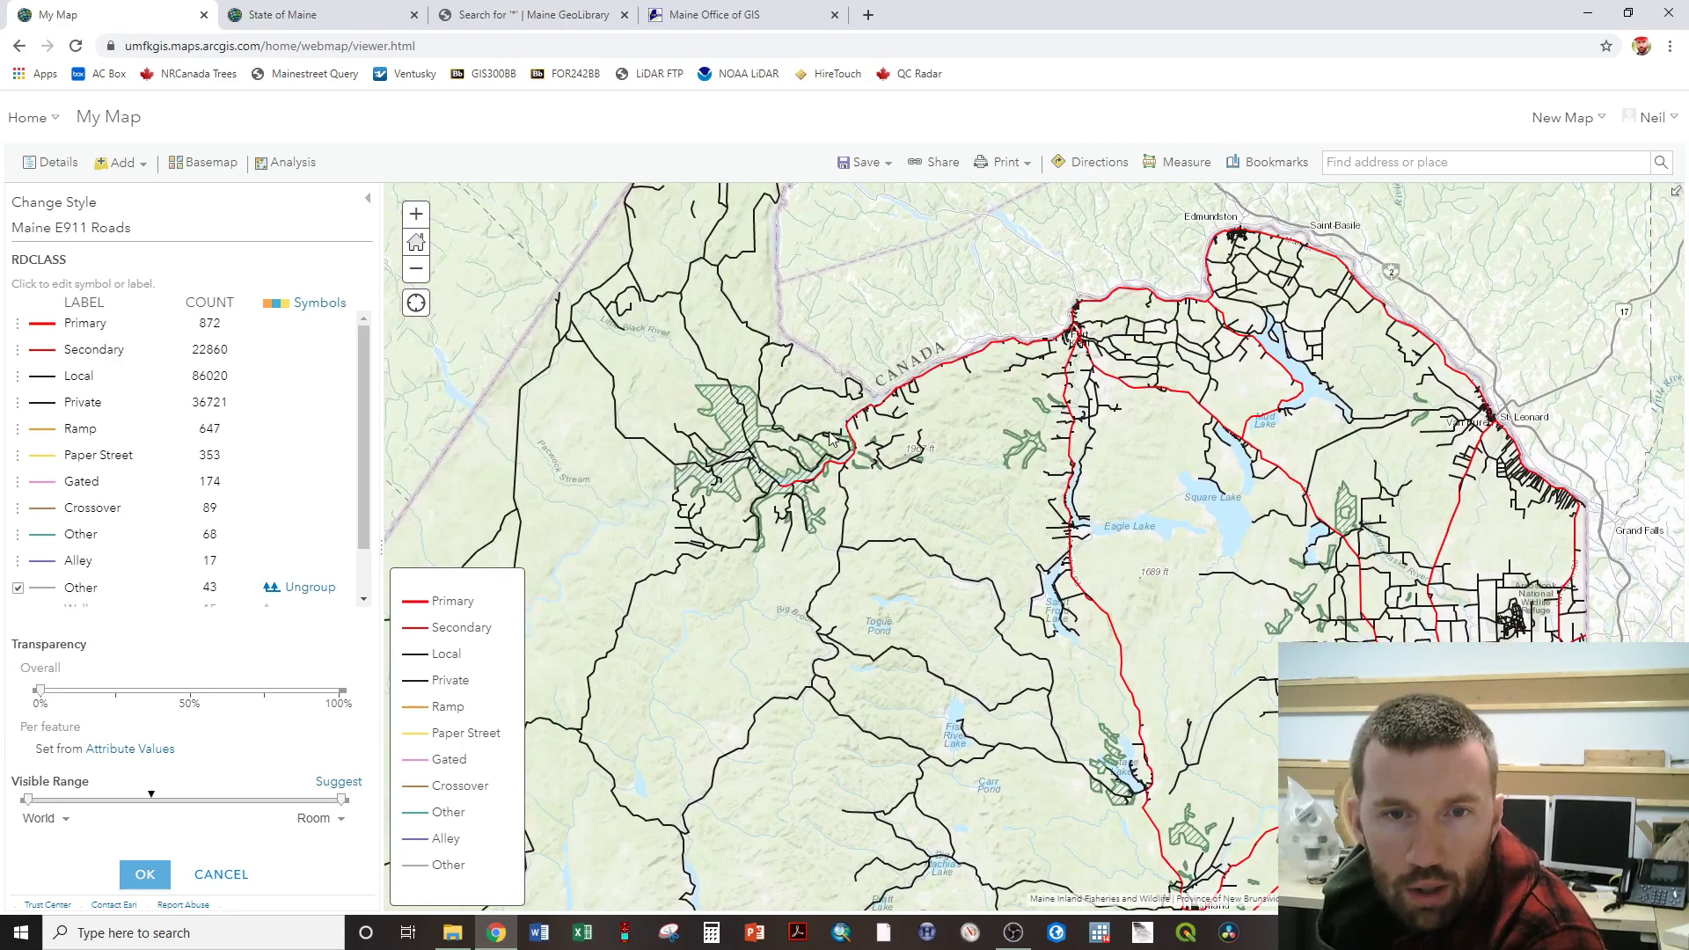
pyautogui.scroll(1, 838, 497)
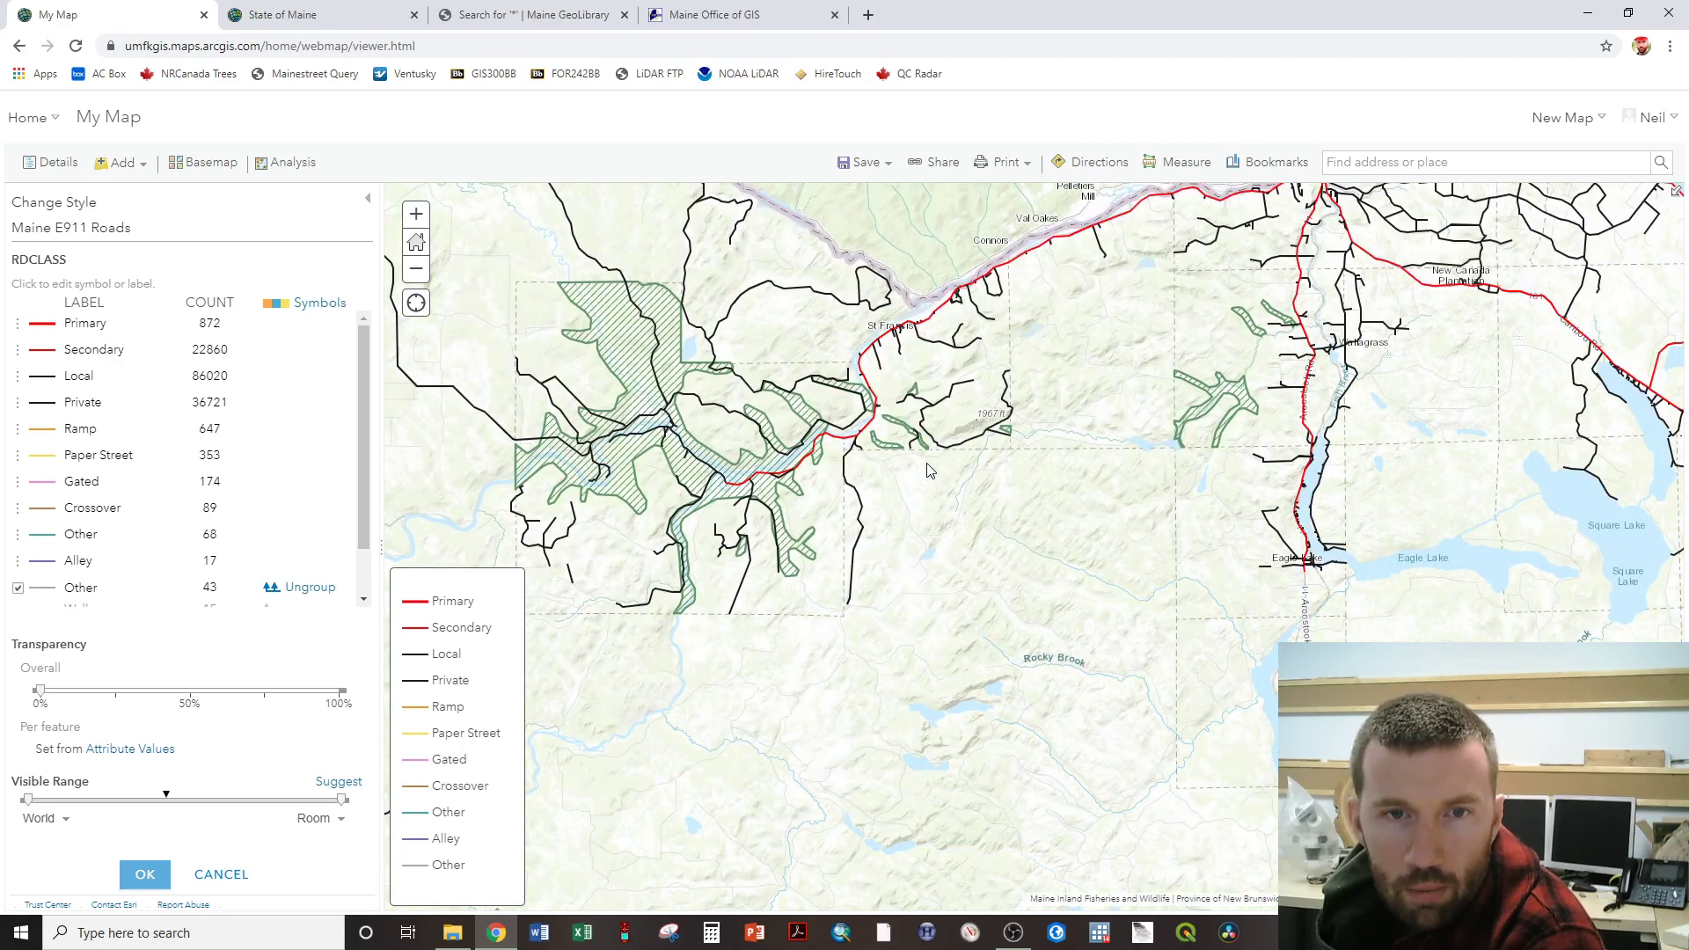
pyautogui.scroll(-5, 930, 471)
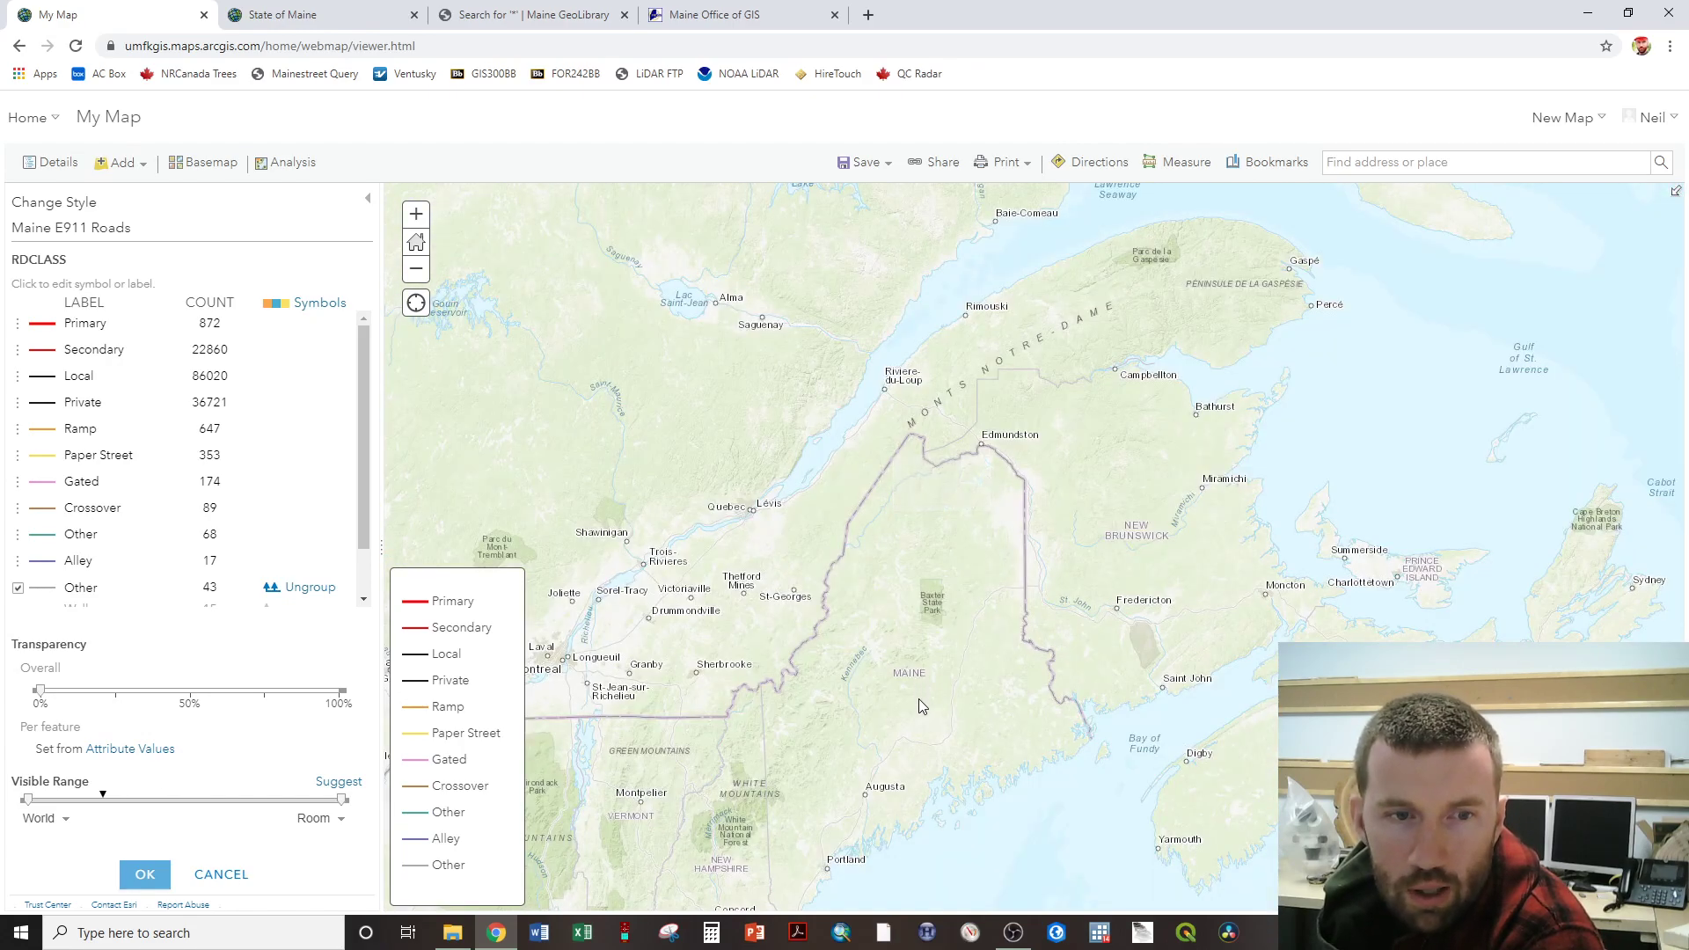
pyautogui.moveTo(994, 468); pyautogui.dragTo(1020, 417)
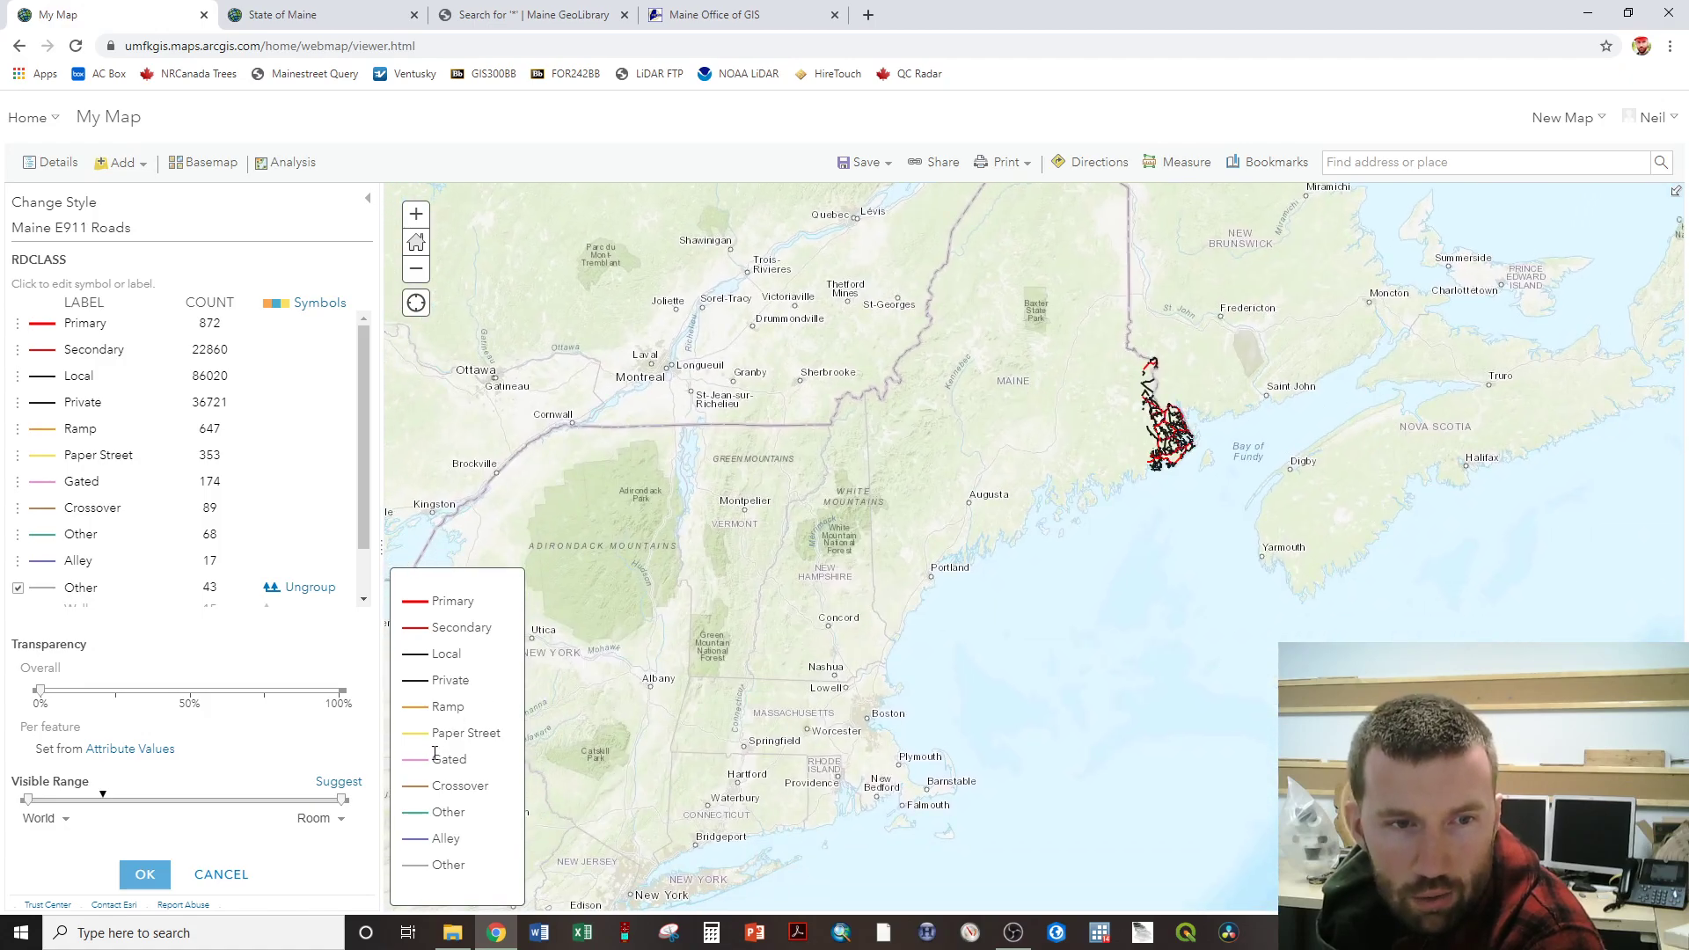
pyautogui.scroll(5, 1038, 451)
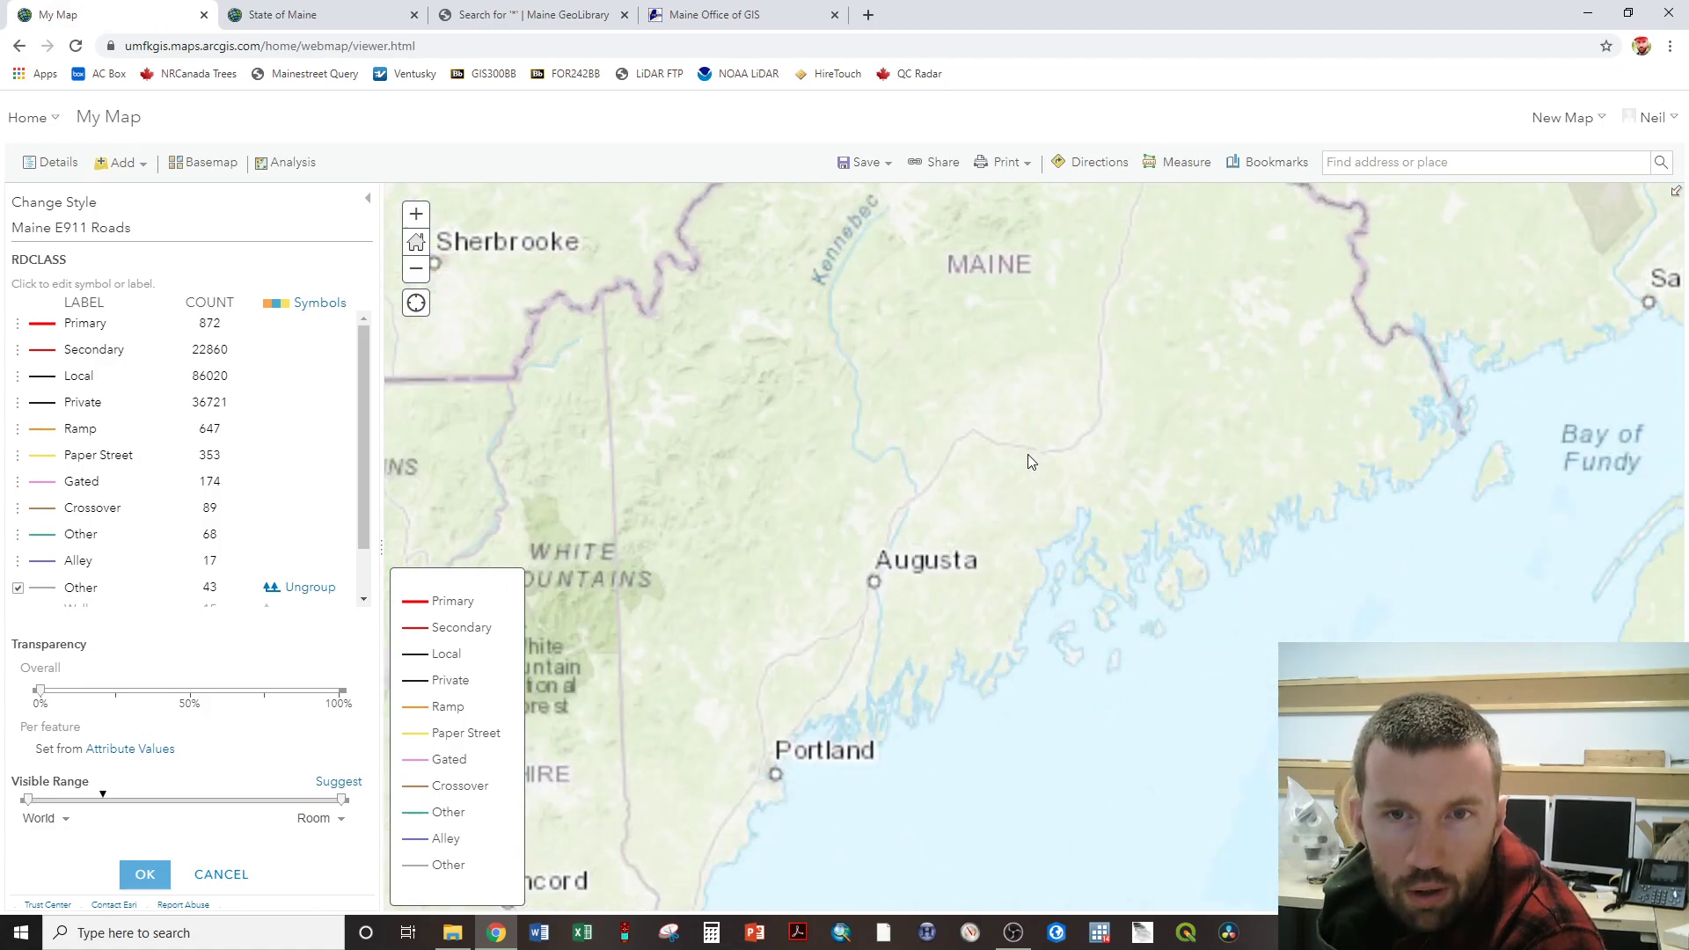
pyautogui.moveTo(1454, 246); pyautogui.dragTo(1135, 406)
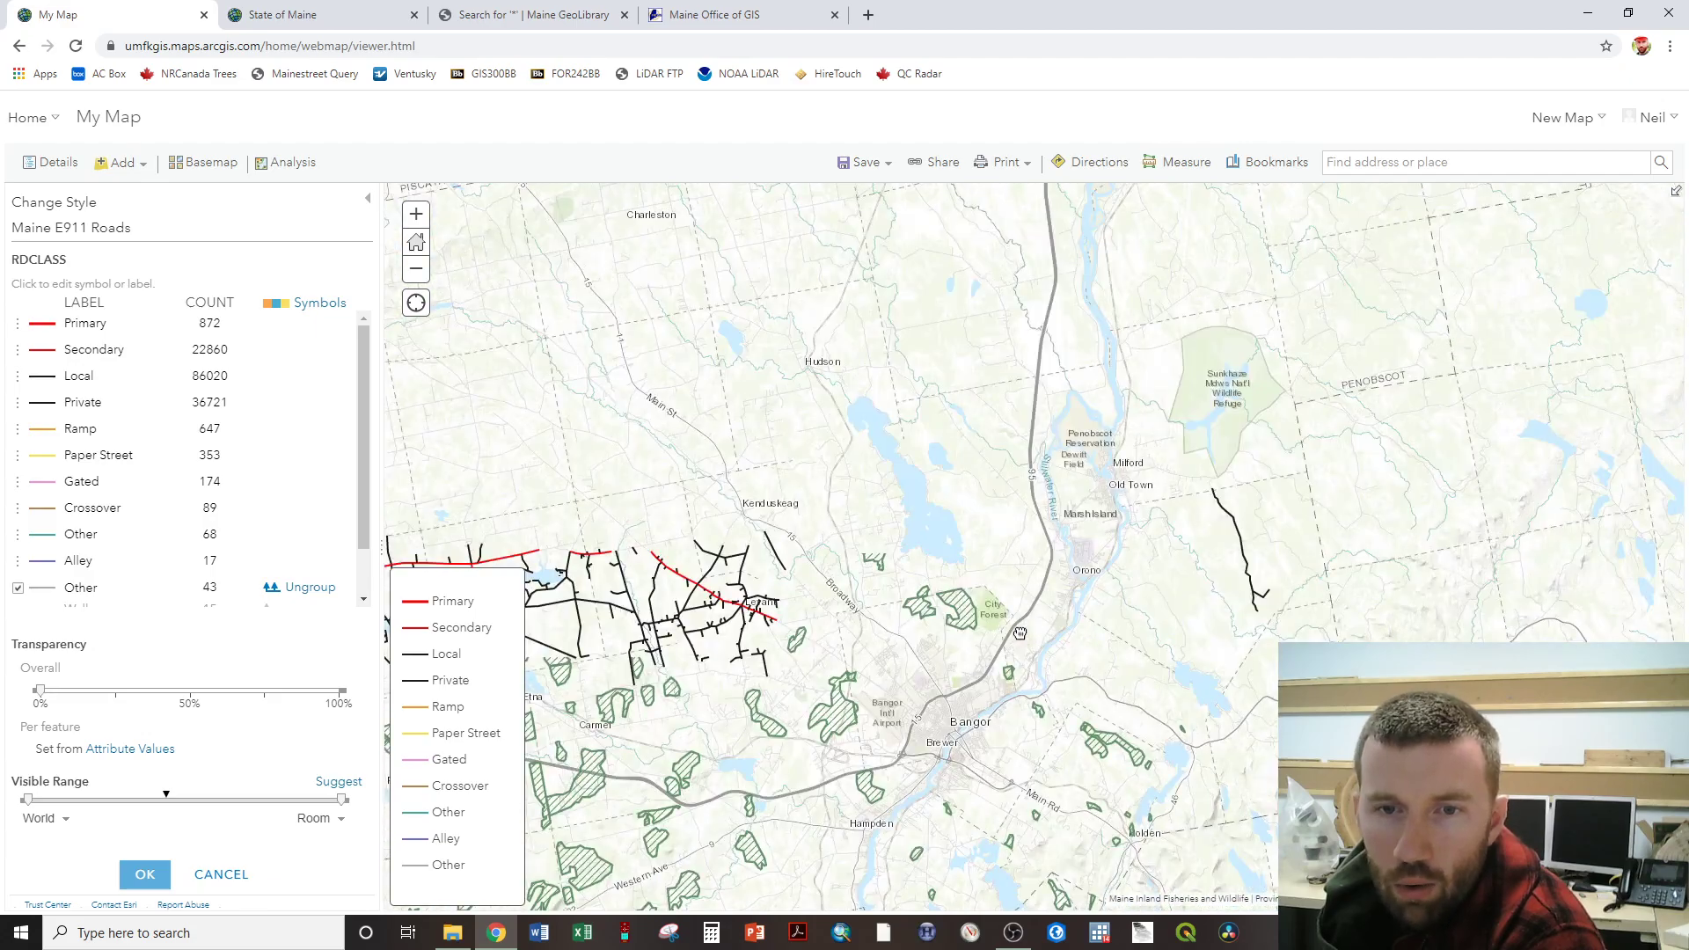
pyautogui.scroll(4, 1050, 495)
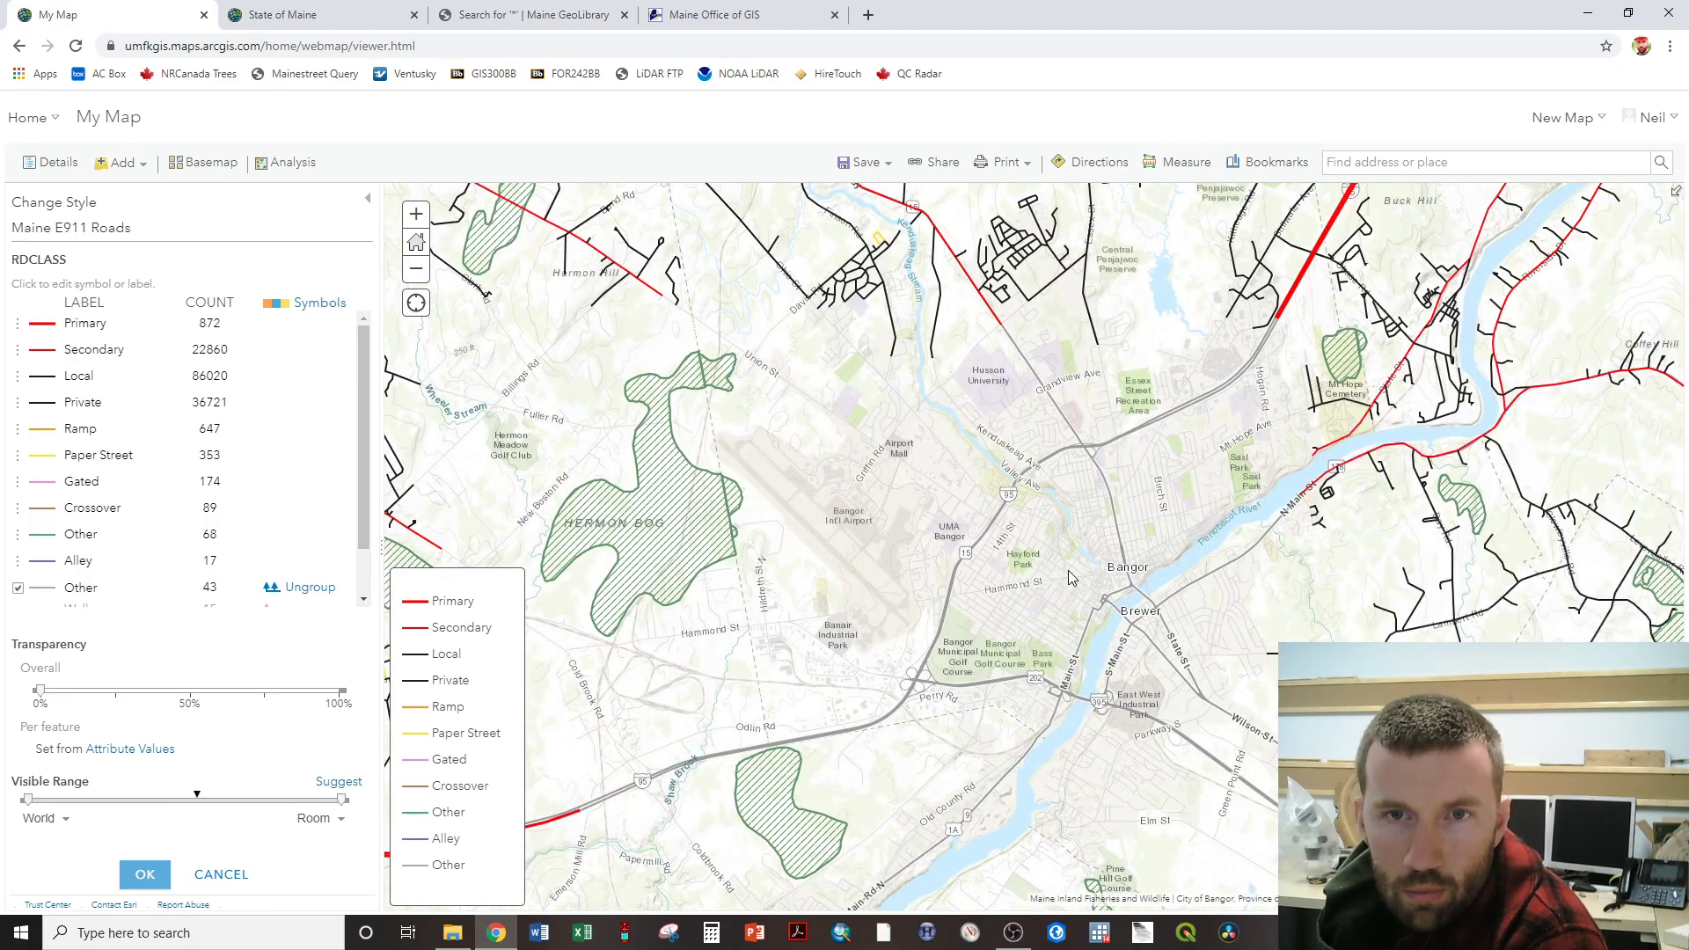
pyautogui.press('Down')
pyautogui.press('Down')
pyautogui.press('Down')
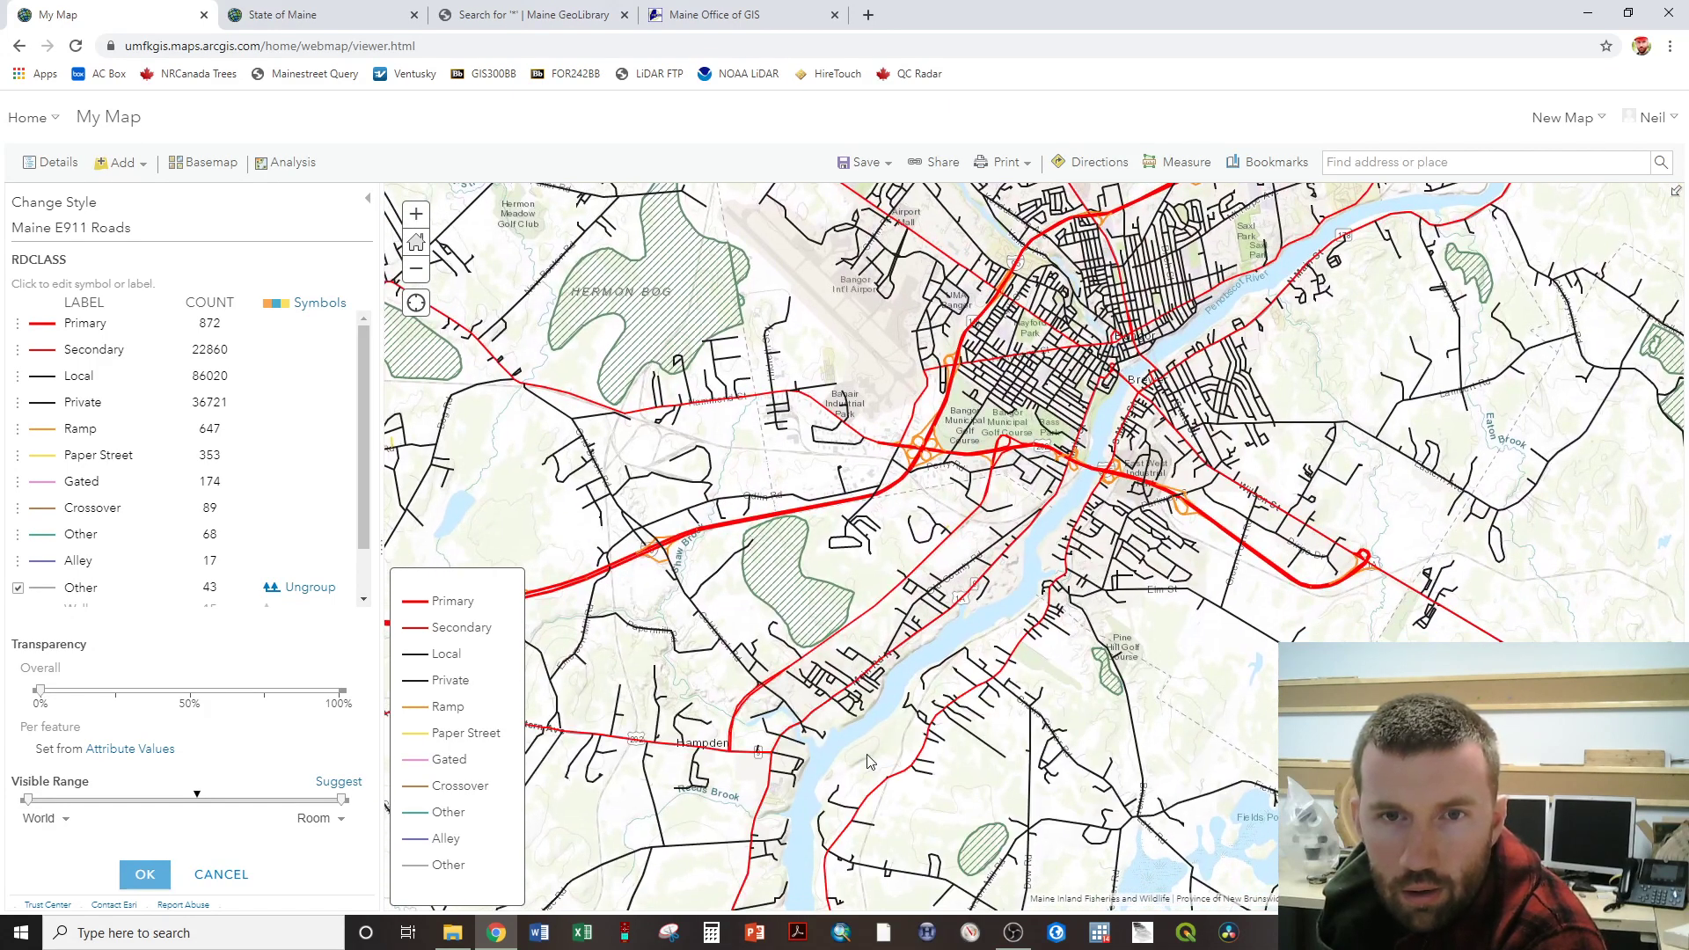
pyautogui.press('Left')
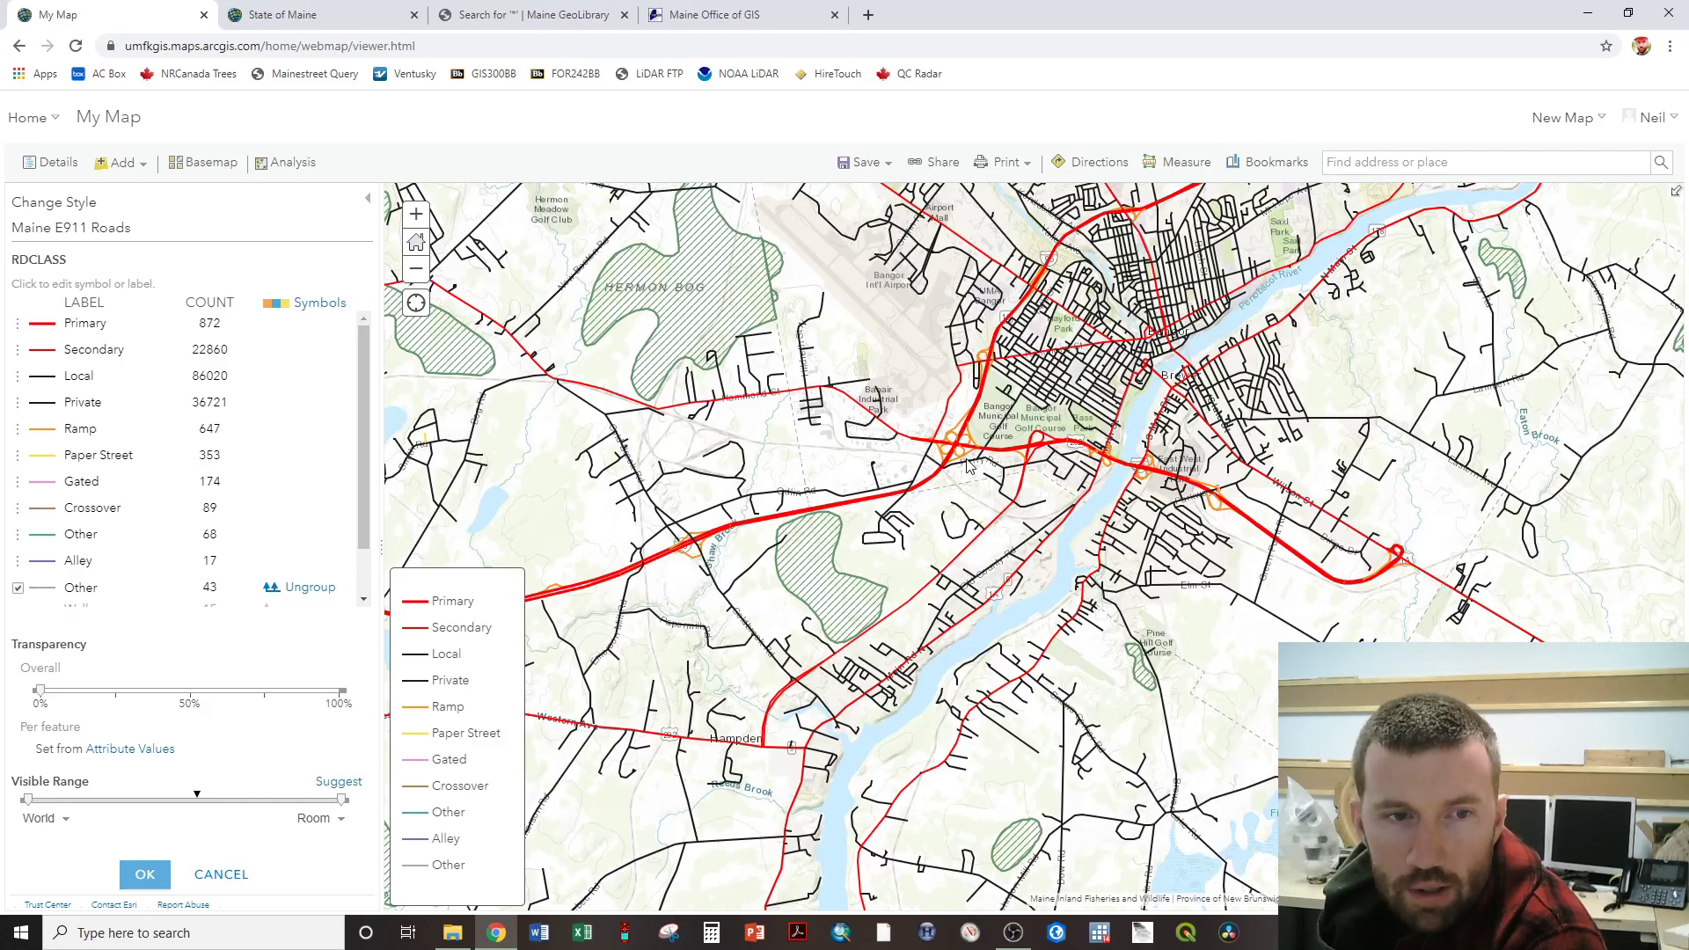
# Examine how the symbolized roads draw across southern Maine, from the Augusta area to street level in Portland.
pyautogui.scroll(-3, 968, 464)
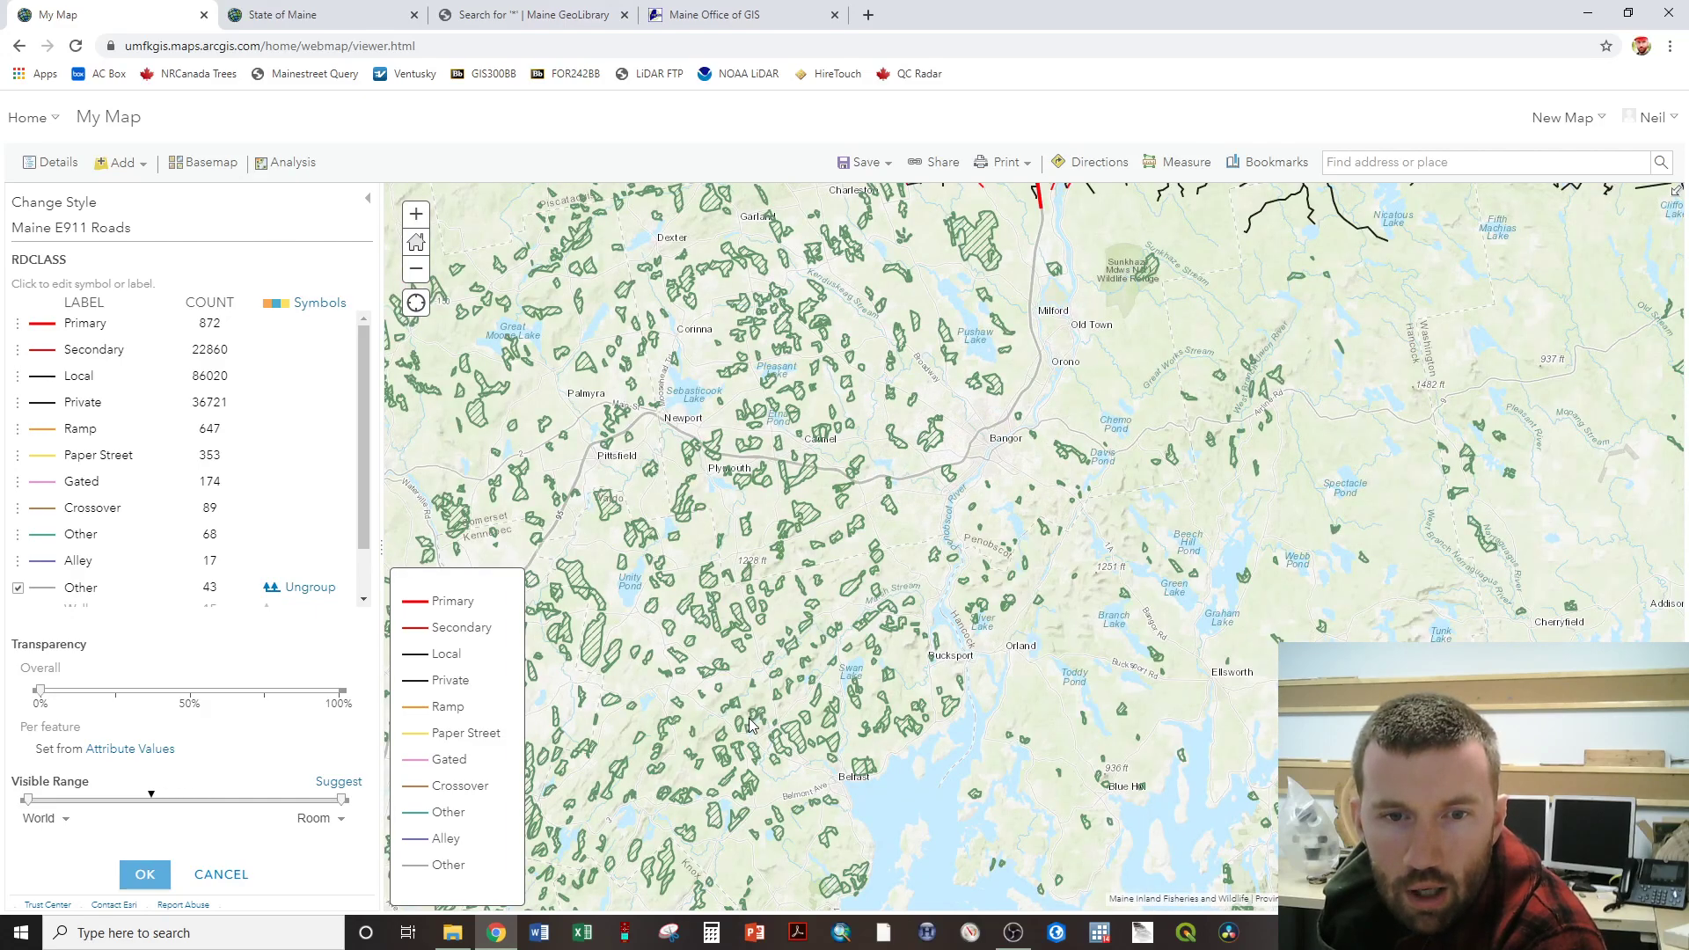
pyautogui.press('Left')
pyautogui.press('Down')
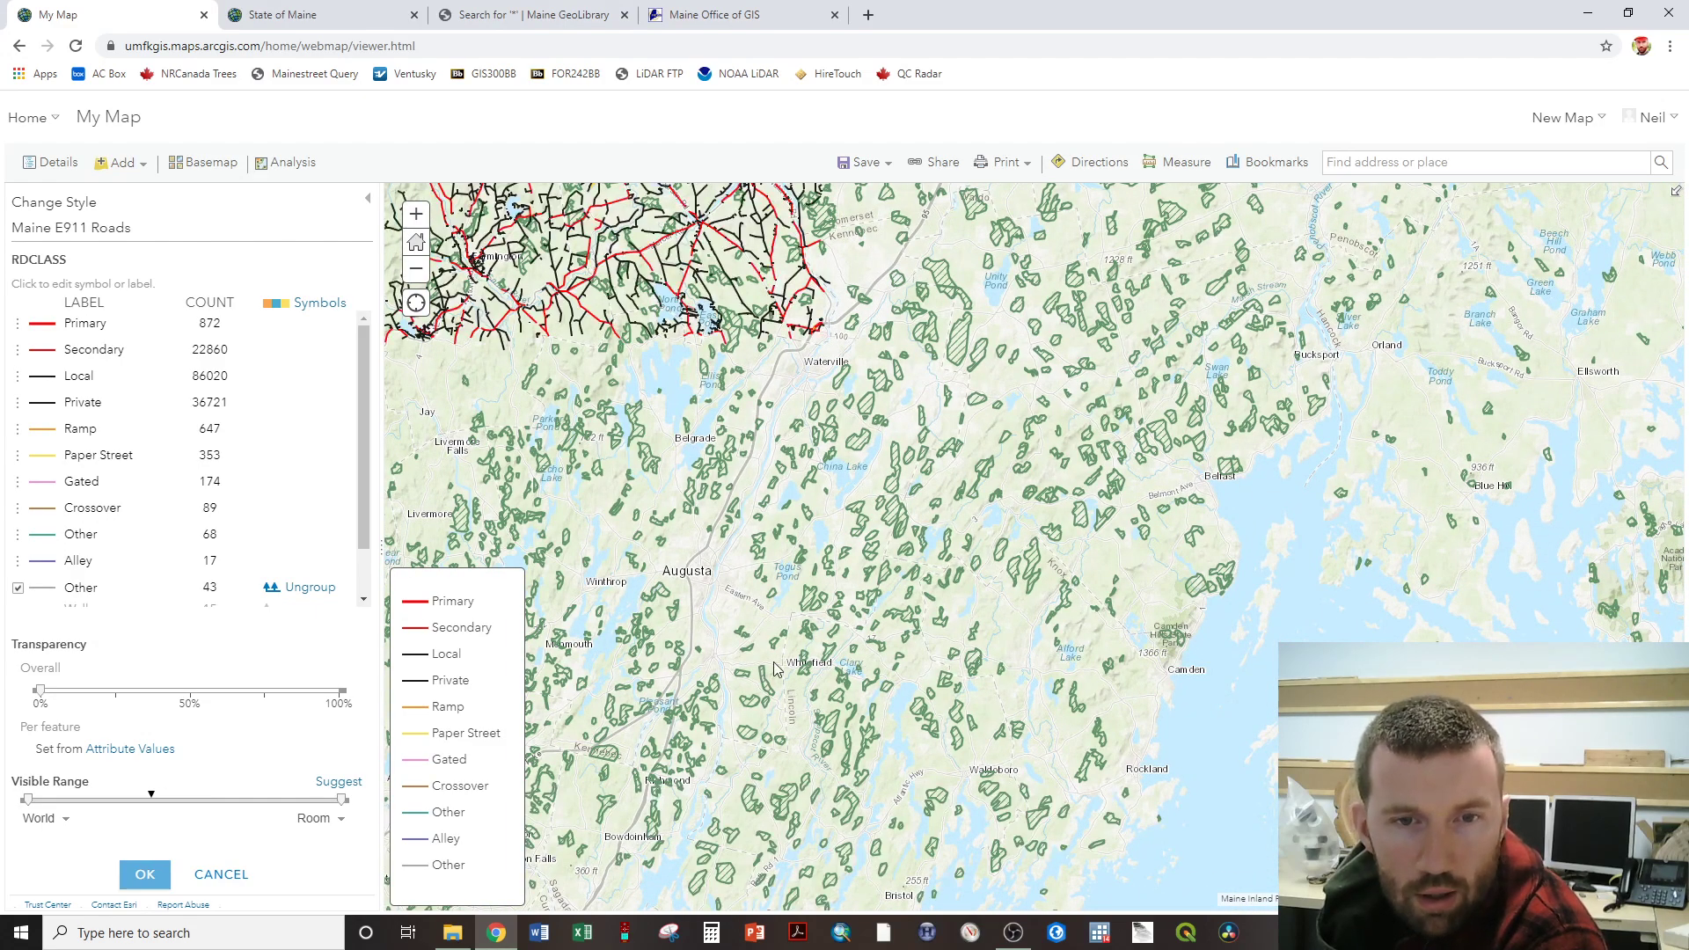
pyautogui.press('Left')
pyautogui.press('Down')
pyautogui.press('Left')
pyautogui.press('Down')
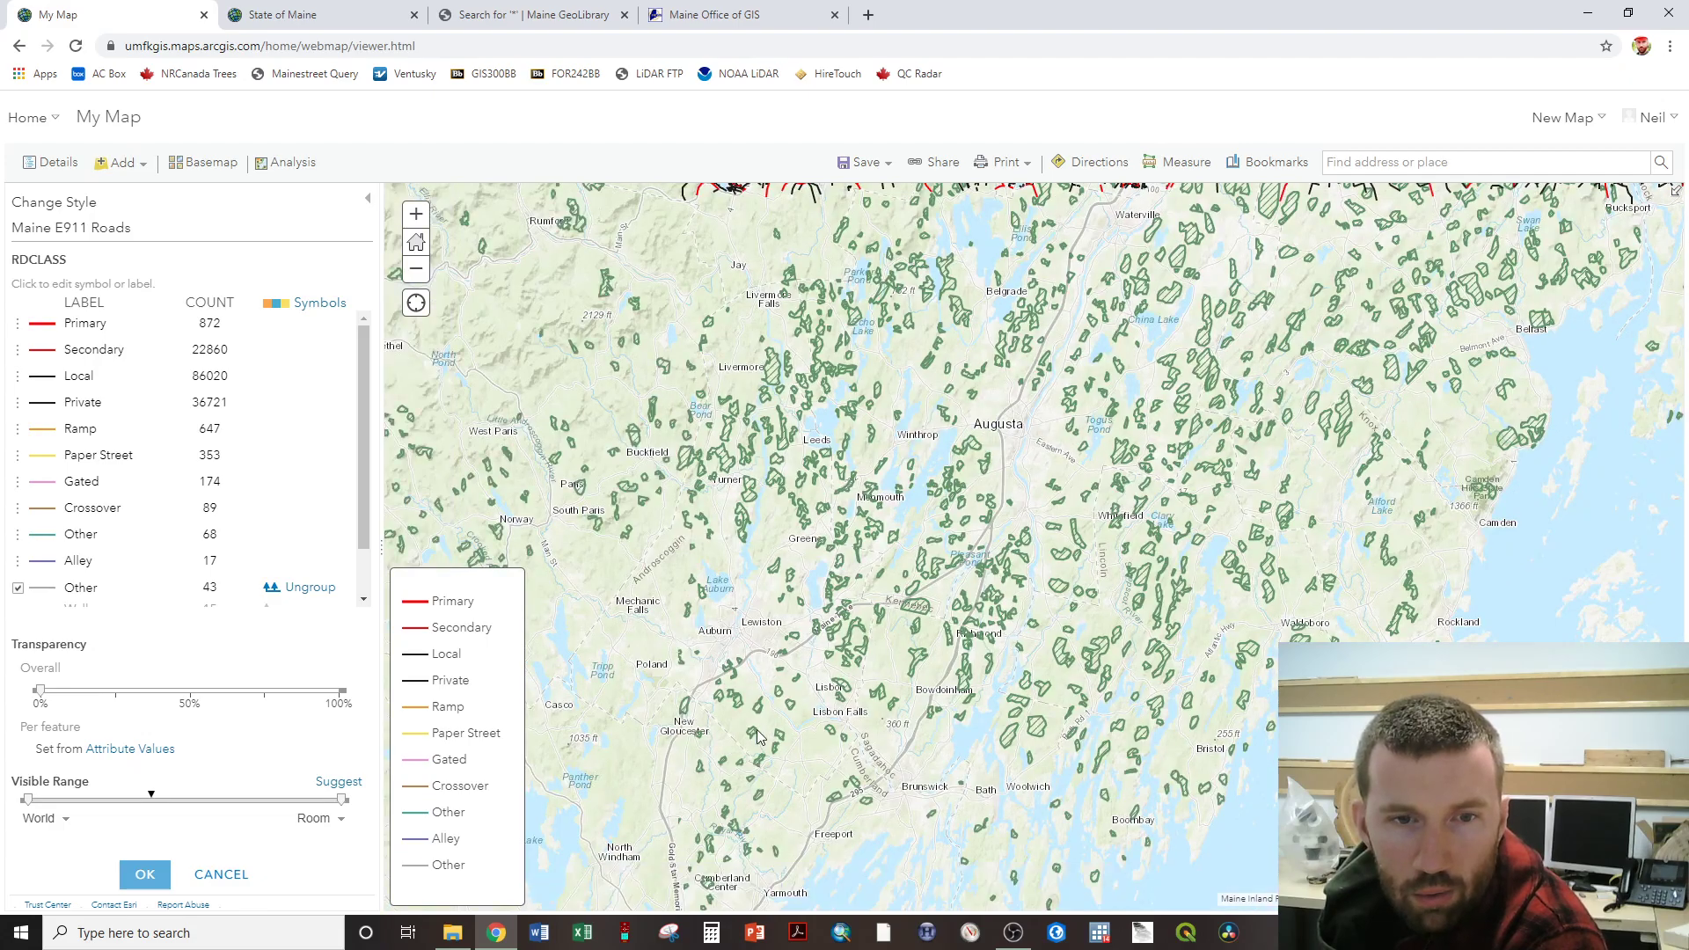
pyautogui.press('Left')
pyautogui.press('Down')
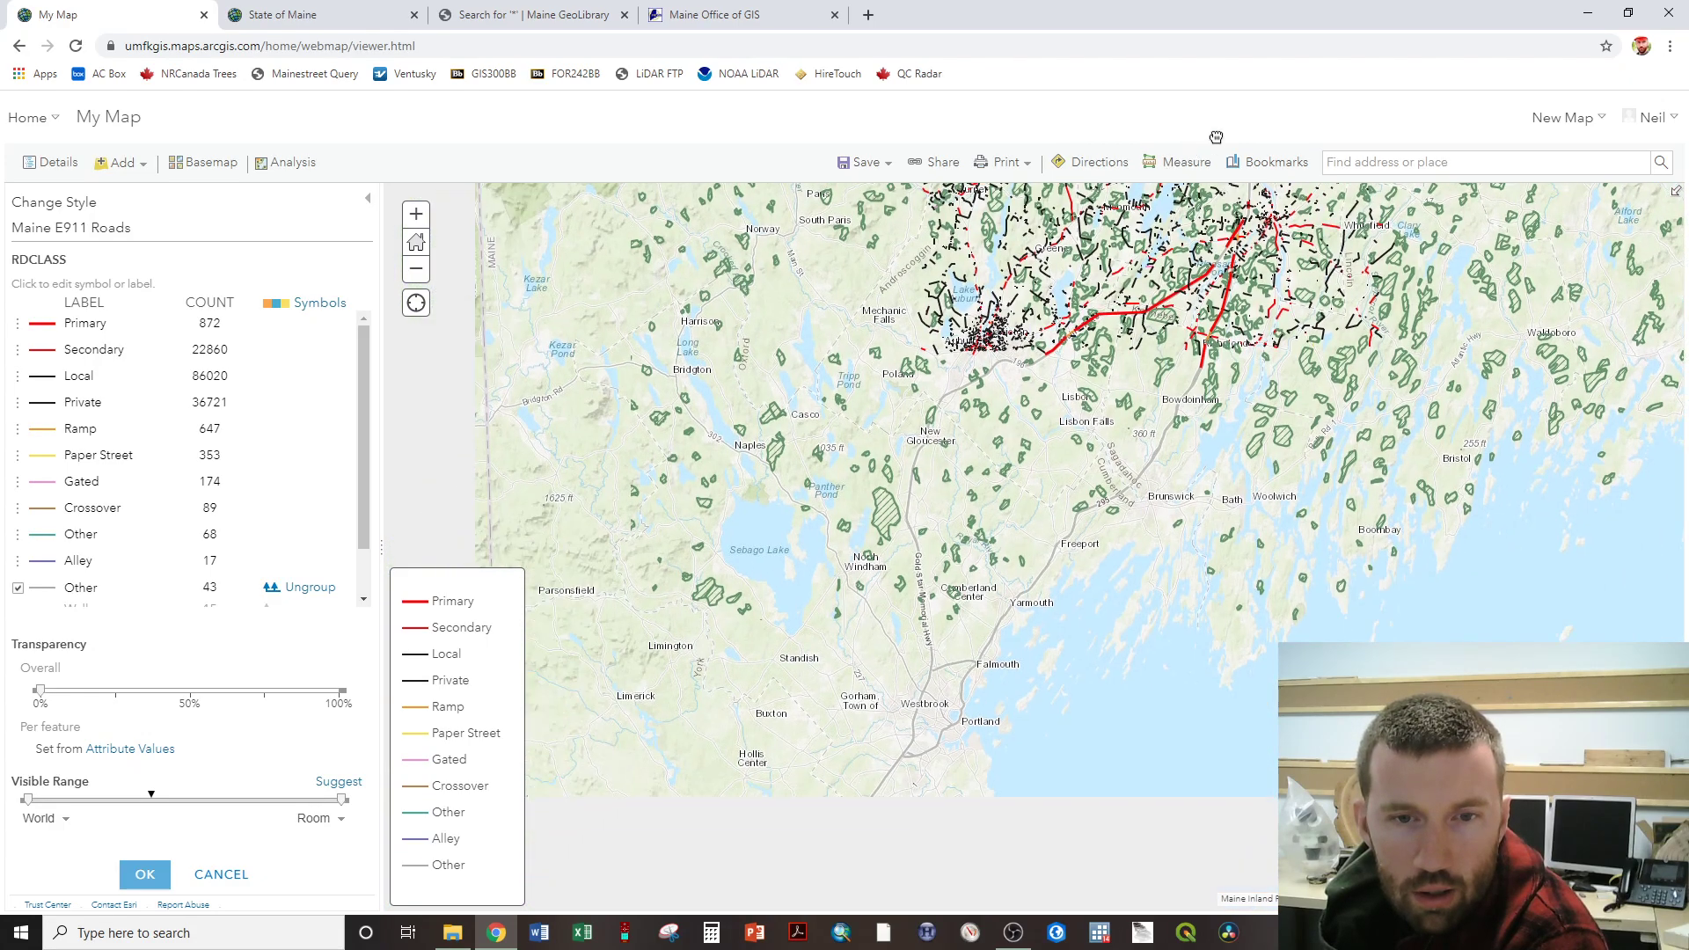
pyautogui.scroll(4, 932, 739)
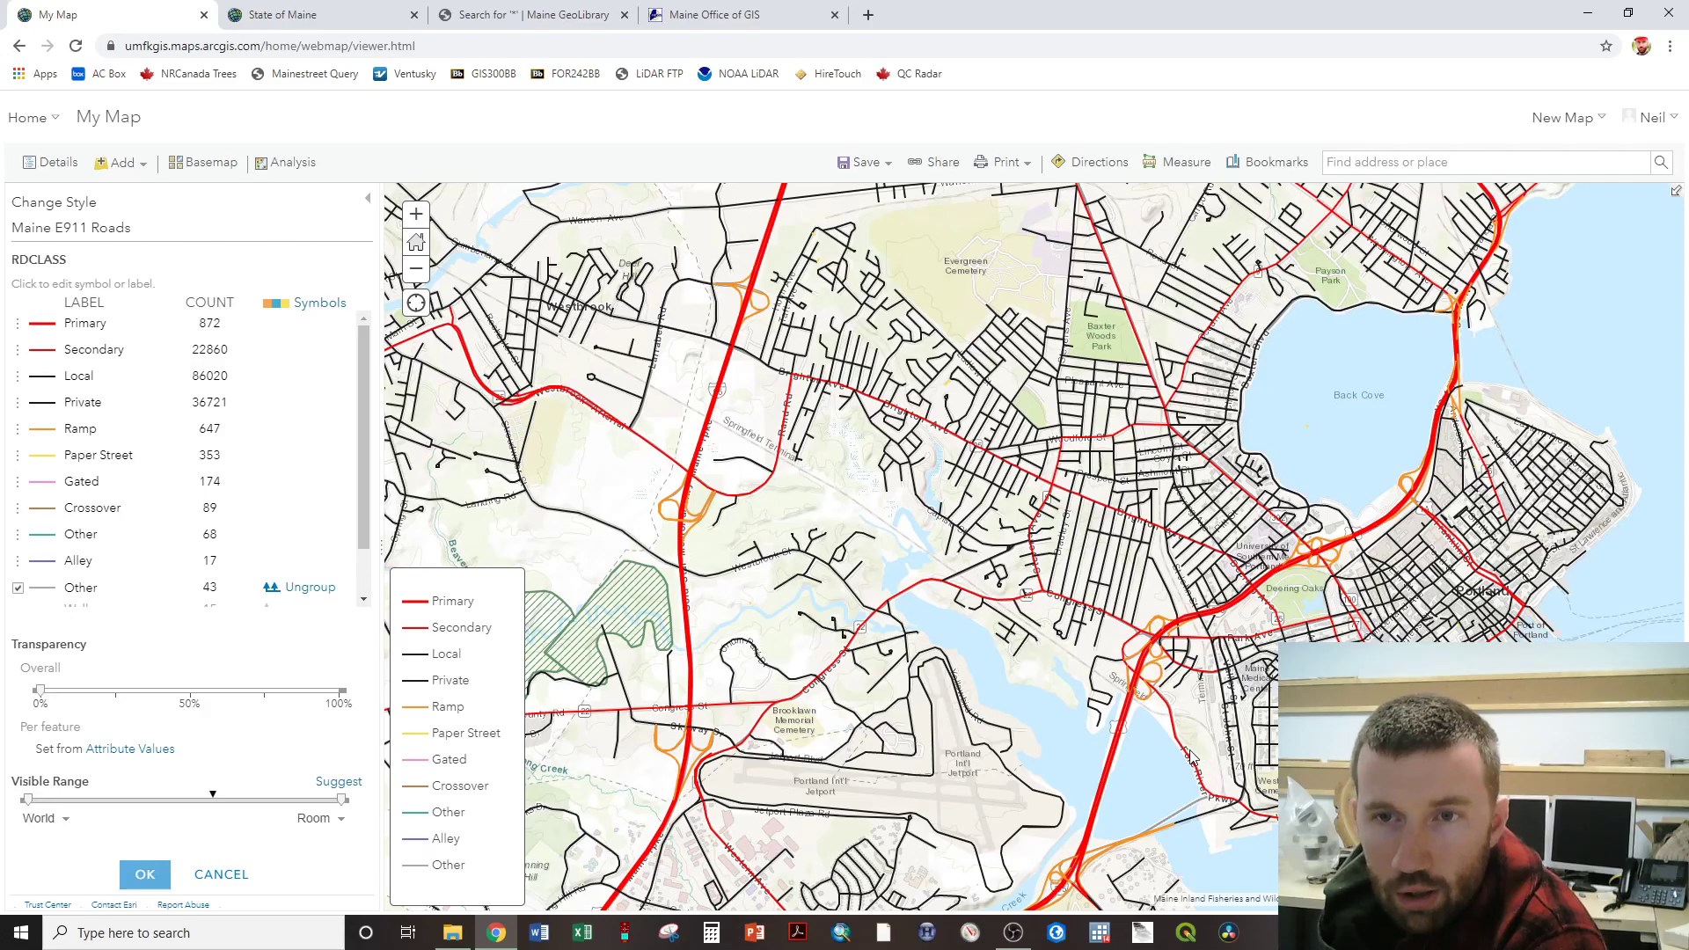
pyautogui.scroll(-2, 1107, 588)
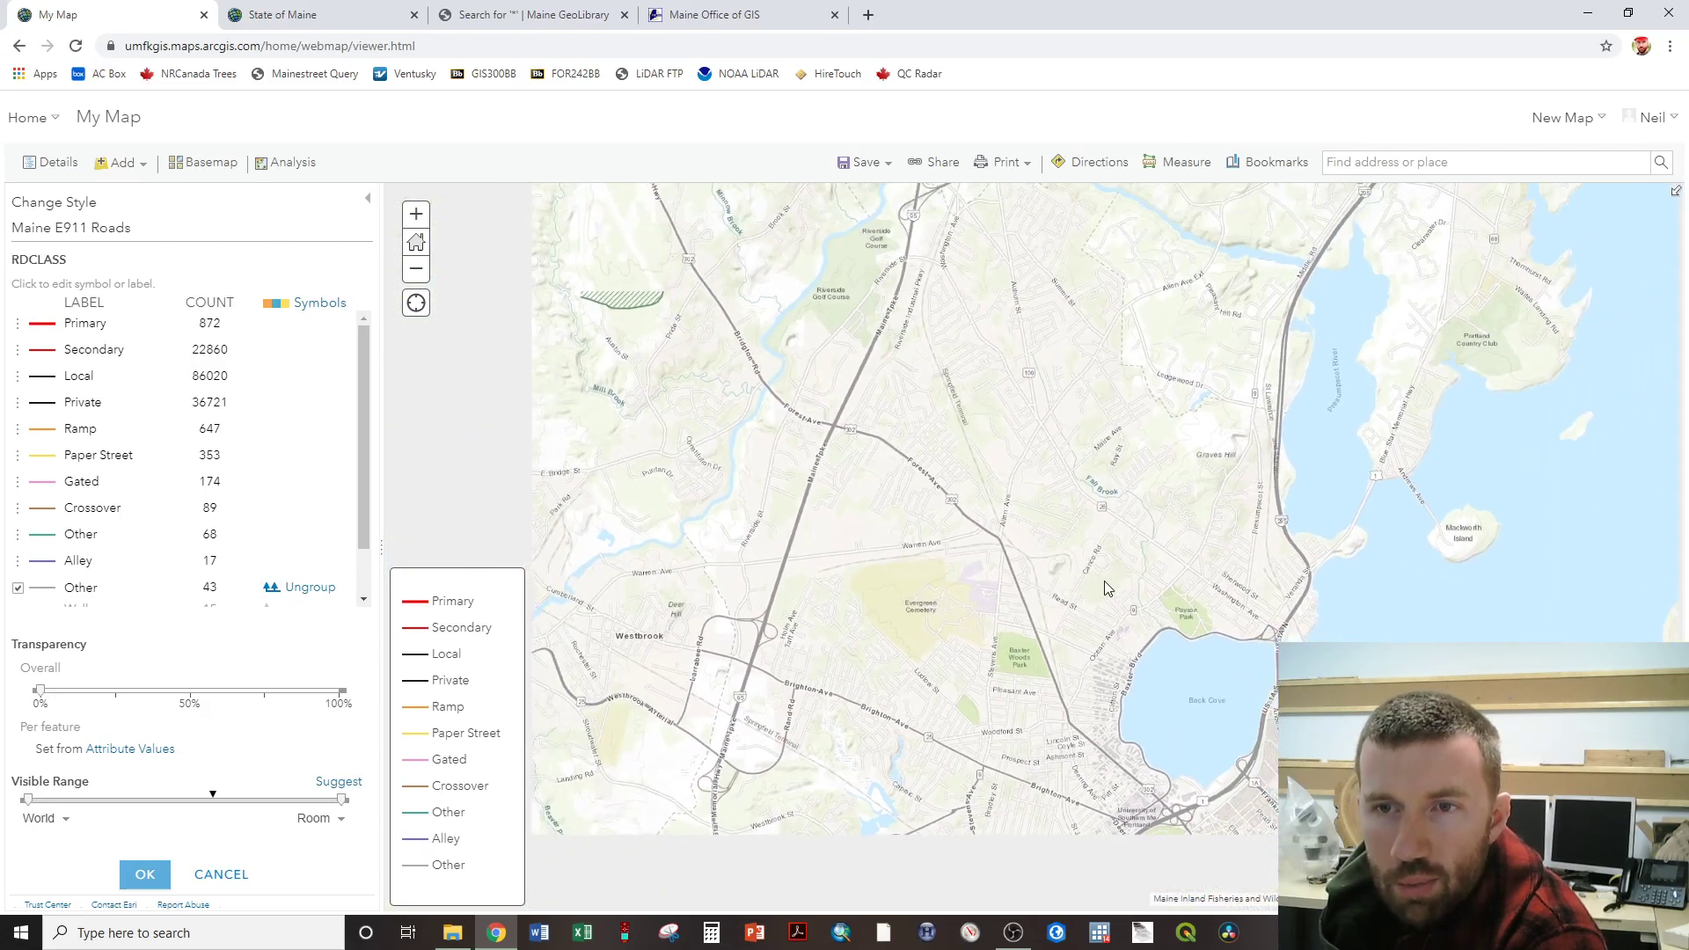
pyautogui.scroll(-2, 1107, 588)
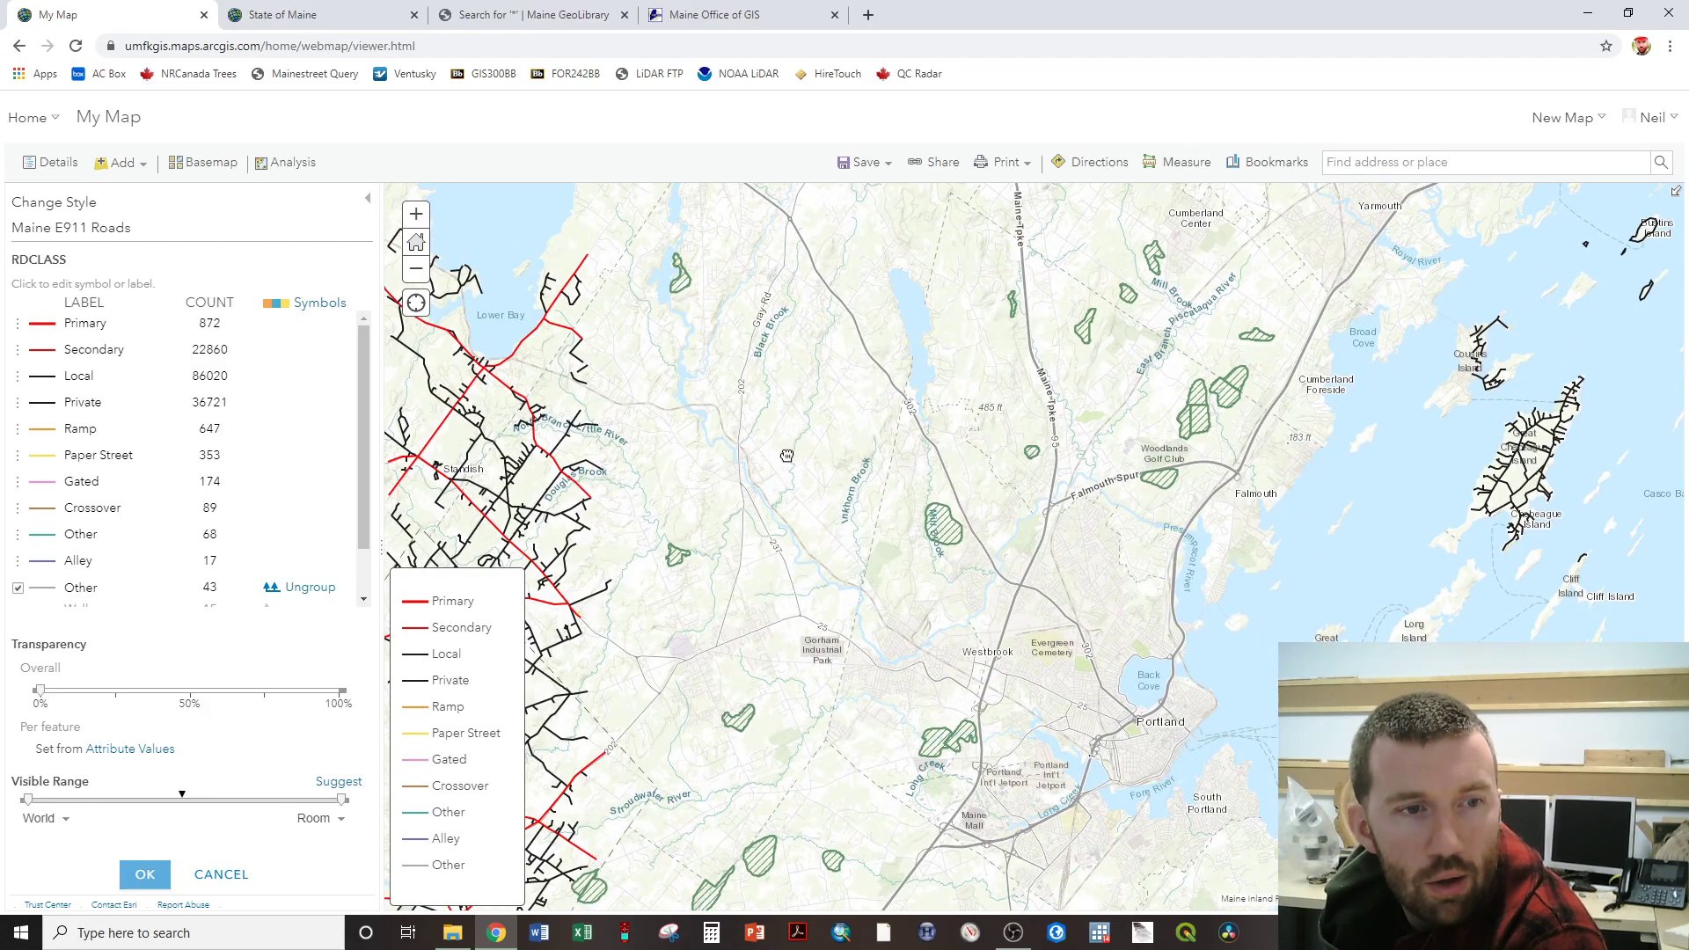
pyautogui.moveTo(779, 369); pyautogui.dragTo(825, 809)
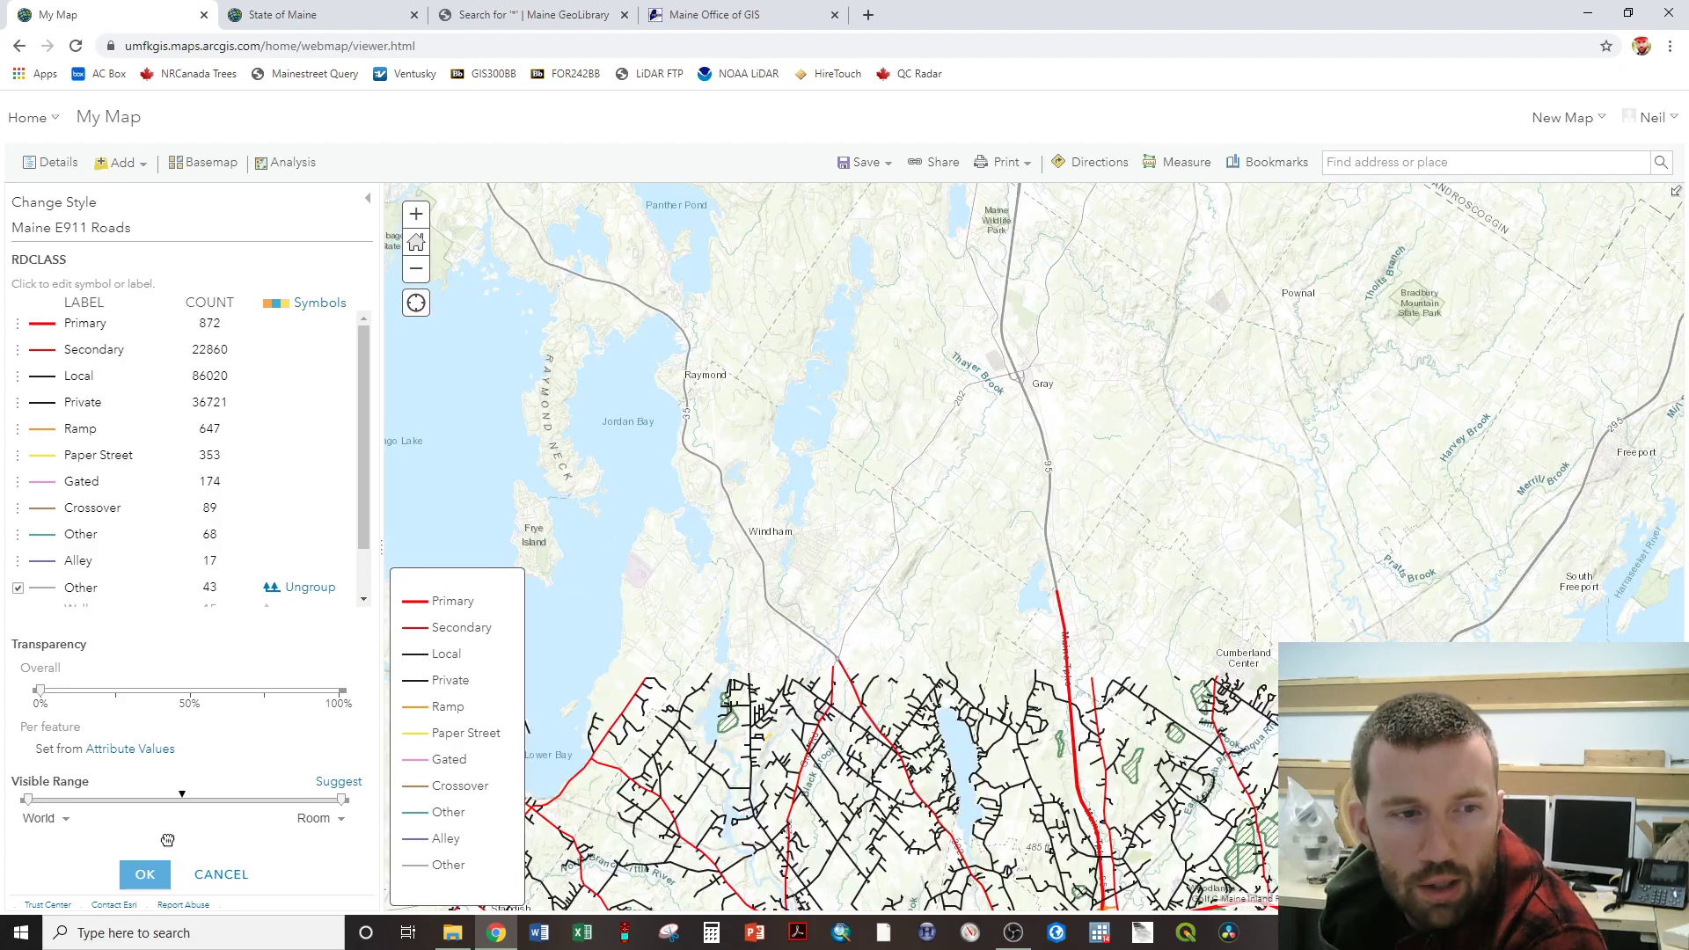
# Apply the RDCLASS unique symbols and finish changing the style of the Maine E911 Roads layer.
pyautogui.click(142, 876)
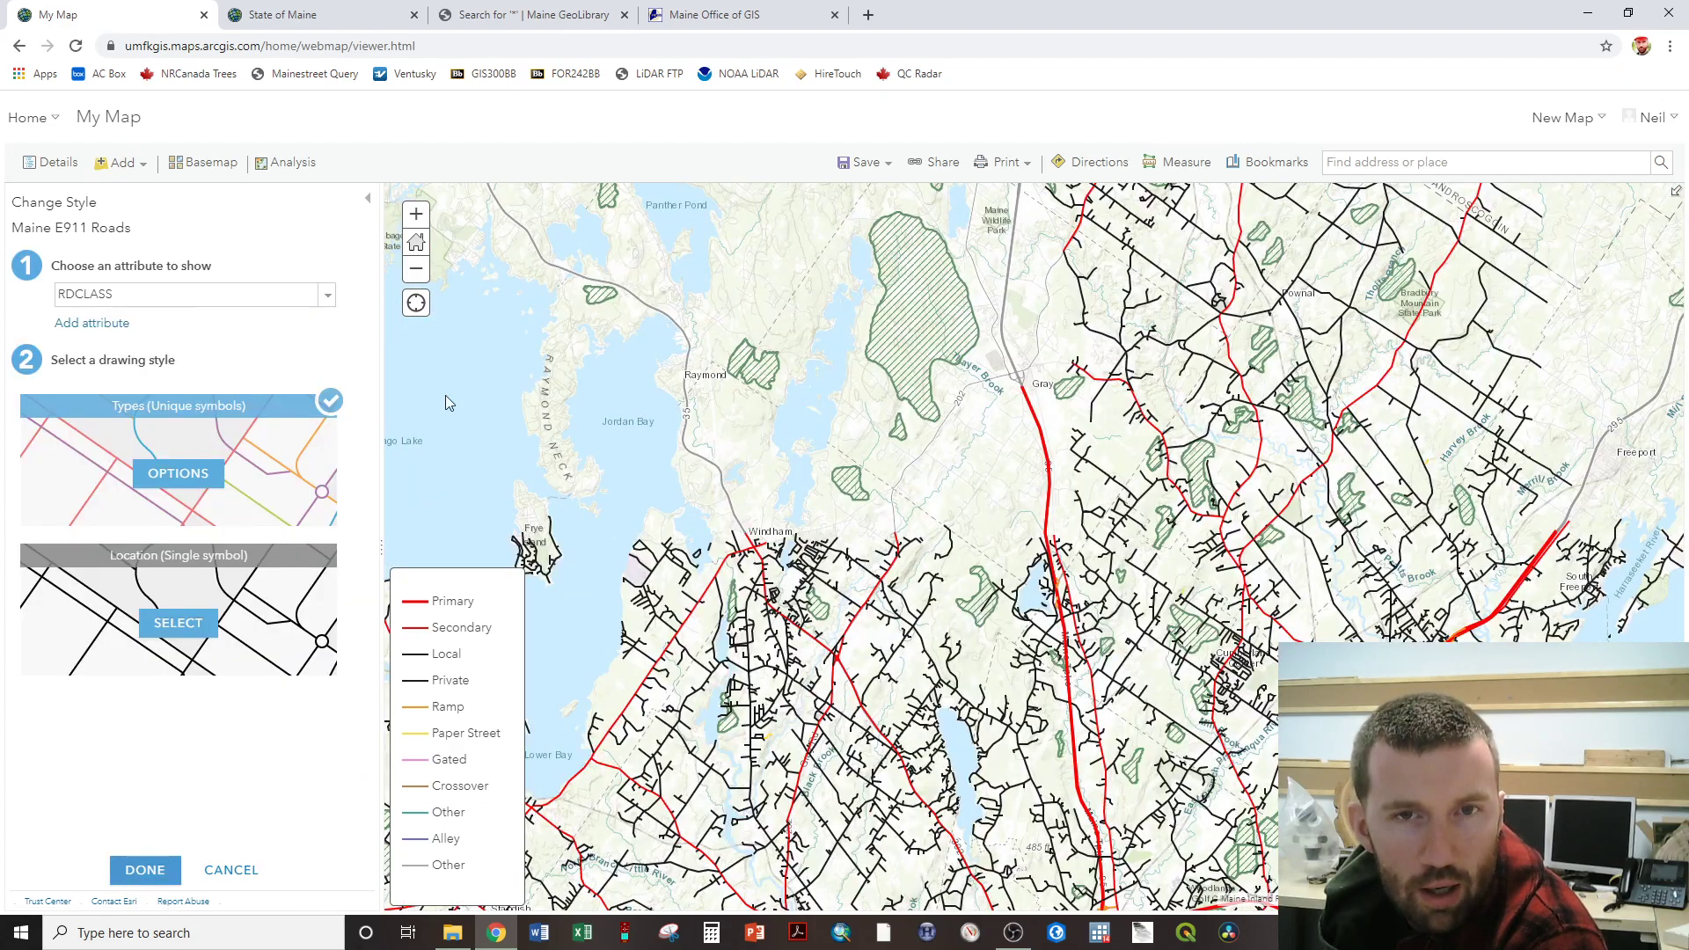
pyautogui.click(146, 871)
pyautogui.scroll(2, 904, 308)
pyautogui.scroll(-3, 905, 303)
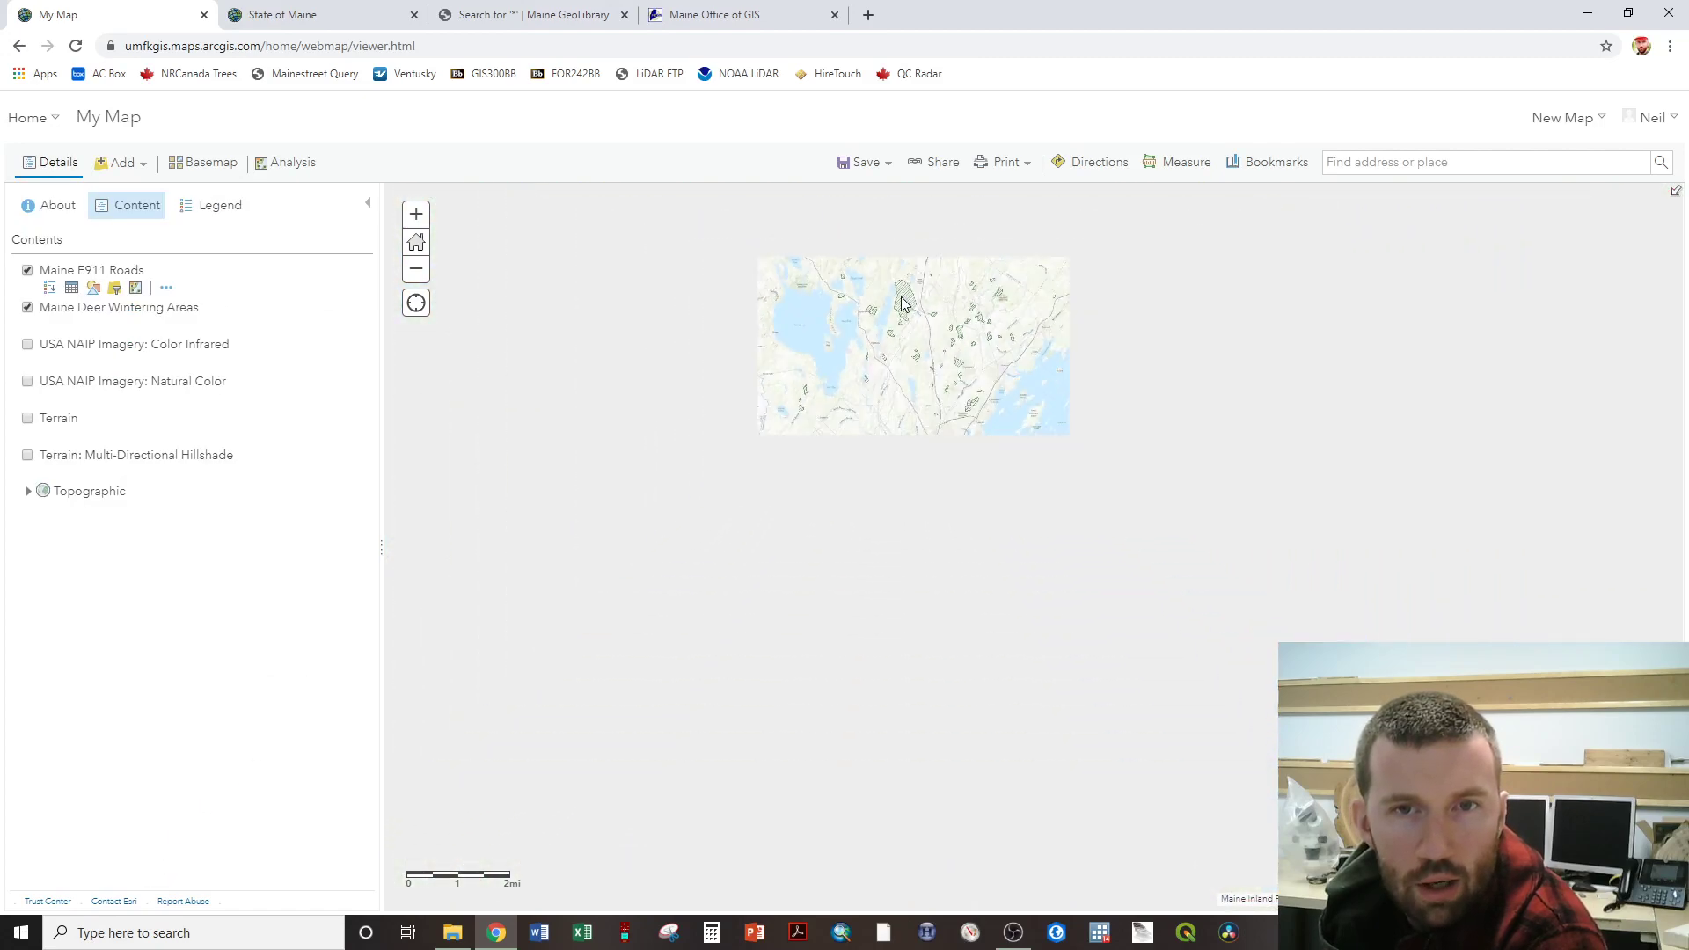
pyautogui.scroll(2, 968, 257)
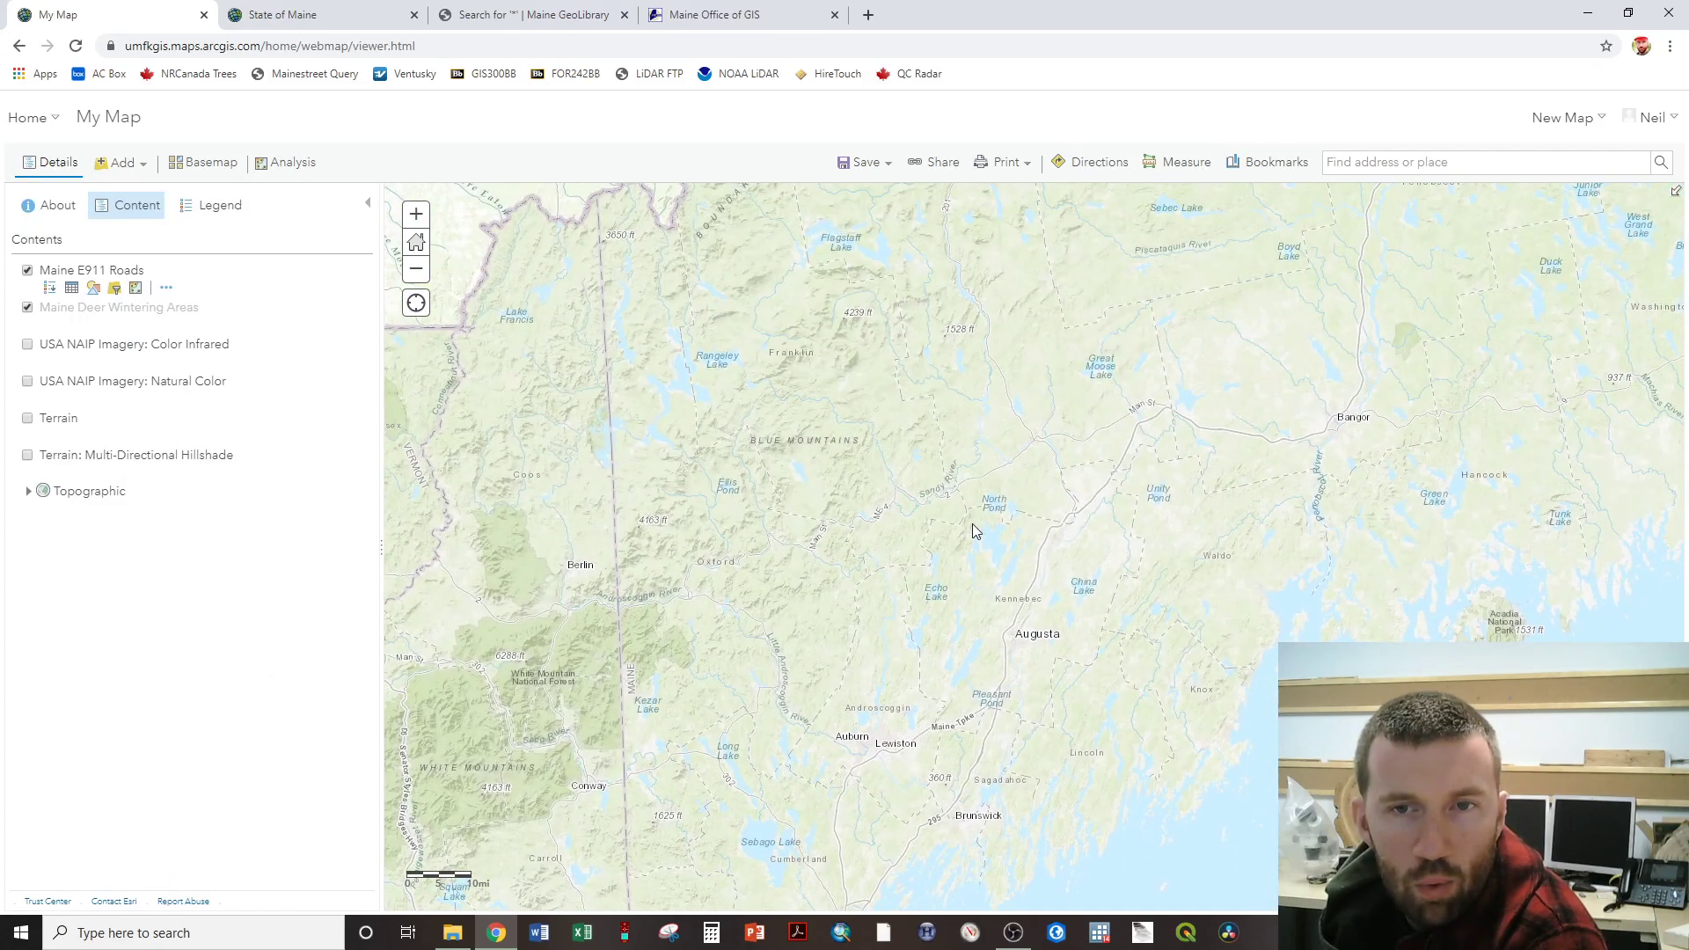
pyautogui.moveTo(981, 706); pyautogui.dragTo(856, 911)
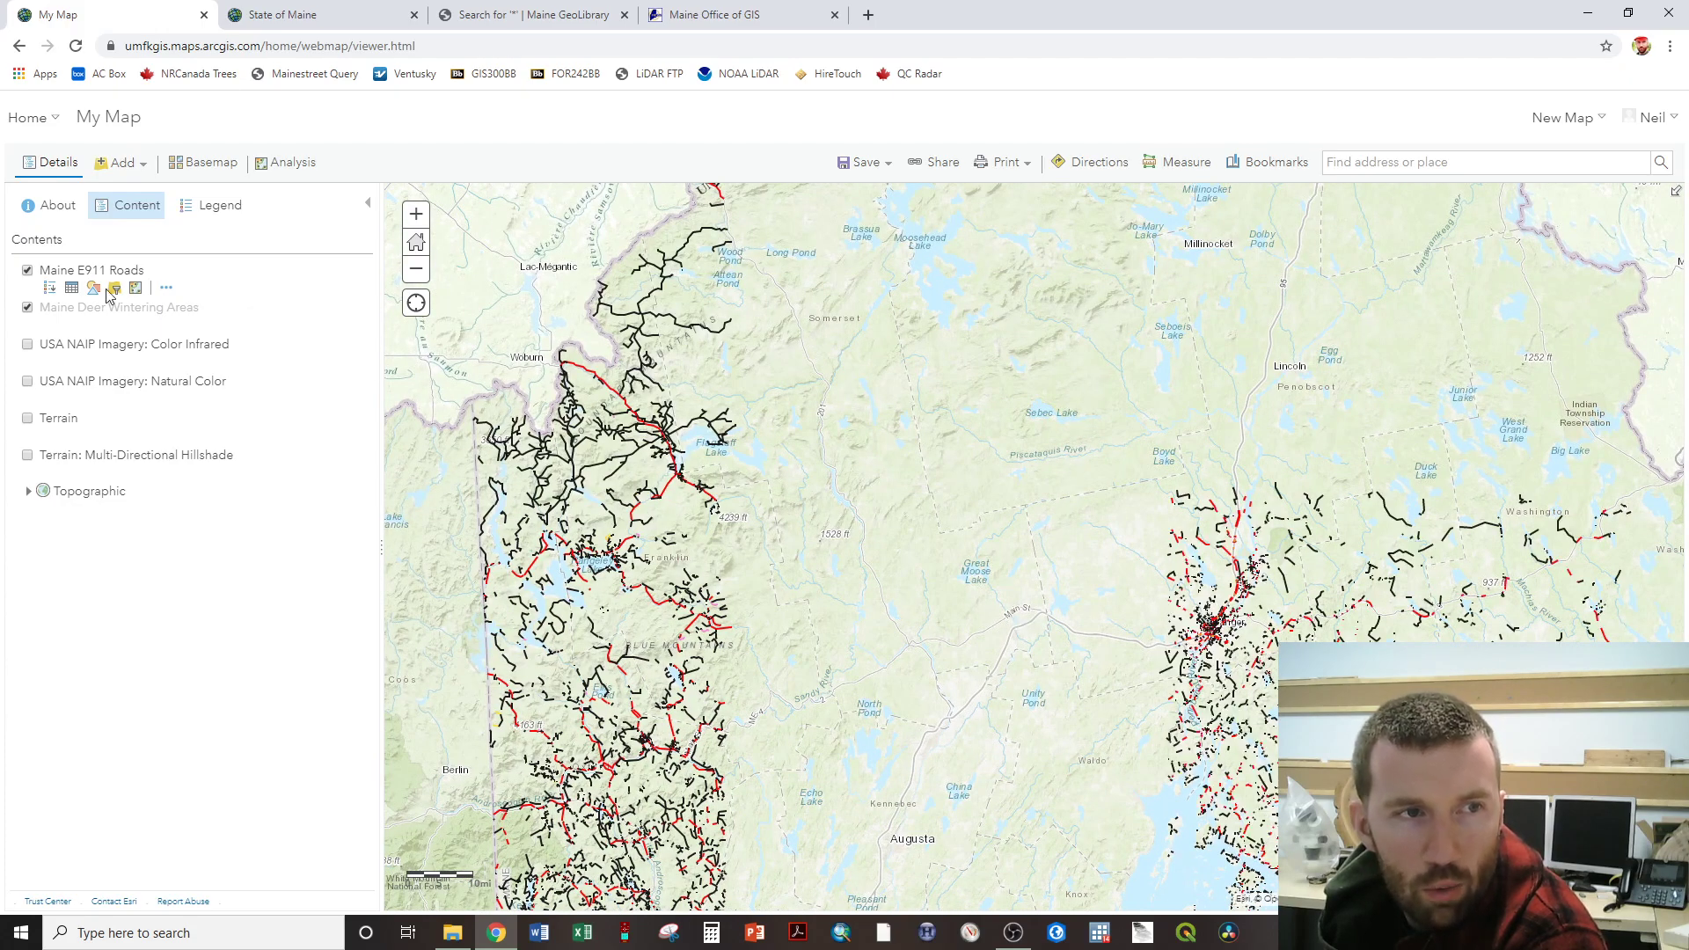